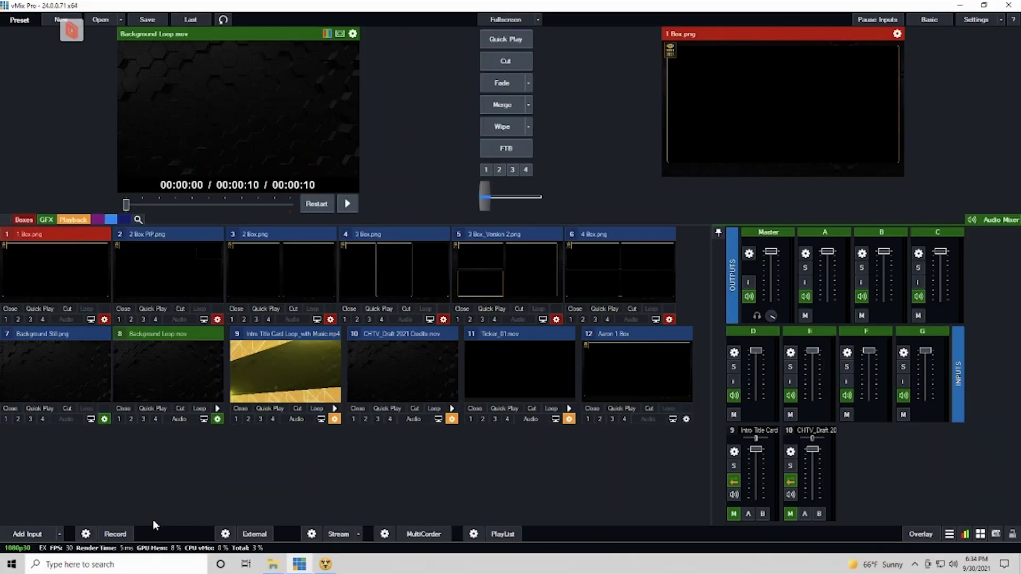
Minimise the Box graphics and background inputs (1 Box through Background Loop.mov), then begin adding an input.
left_click(62, 233)
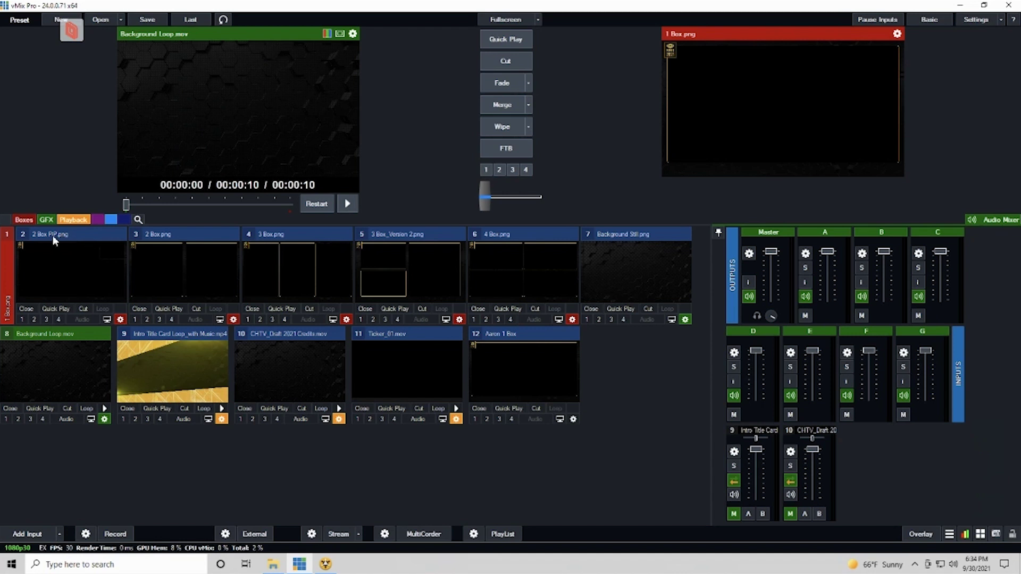
left_click(53, 235)
left_click(76, 232)
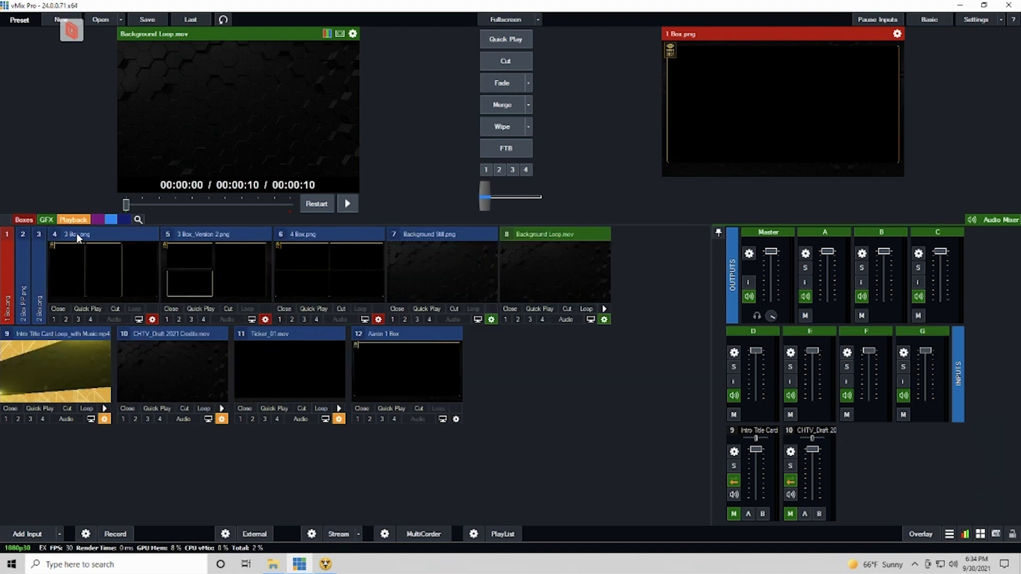
left_click(104, 234)
left_click(114, 232)
left_click(138, 235)
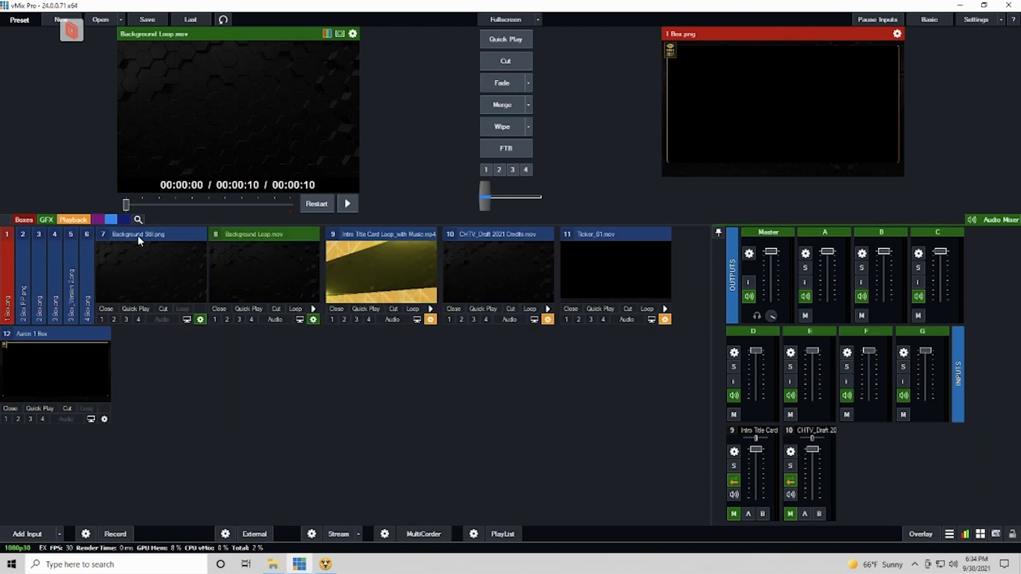
left_click(142, 239)
left_click(152, 237)
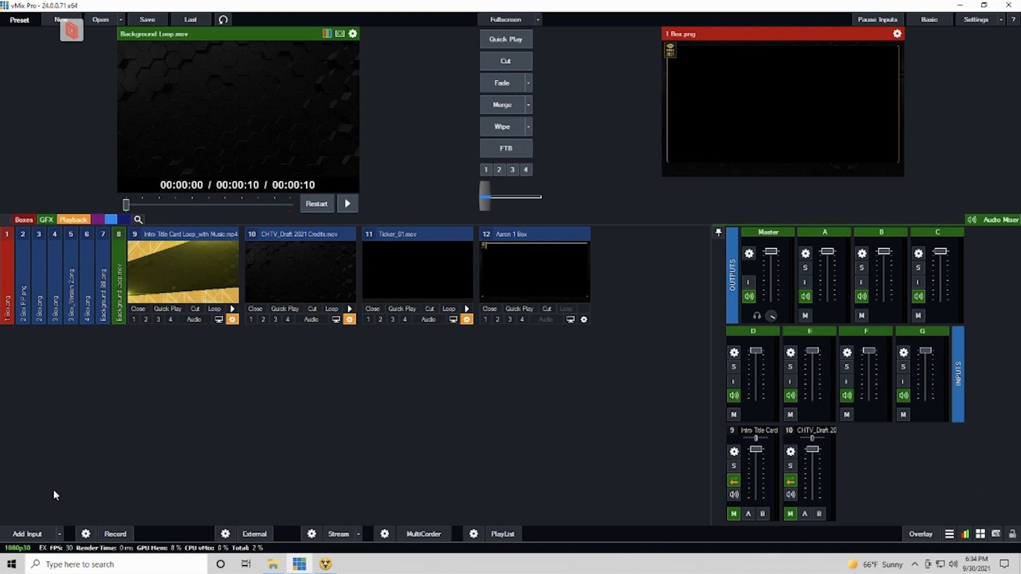
left_click(44, 534)
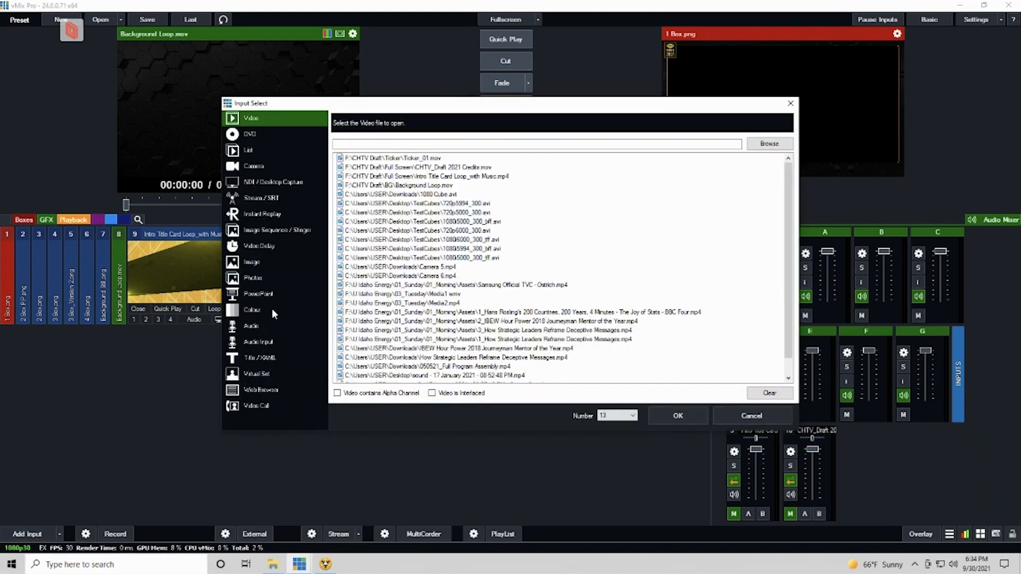
Add a green colour input and a yellow colour input.
left_click(273, 313)
left_click(437, 134)
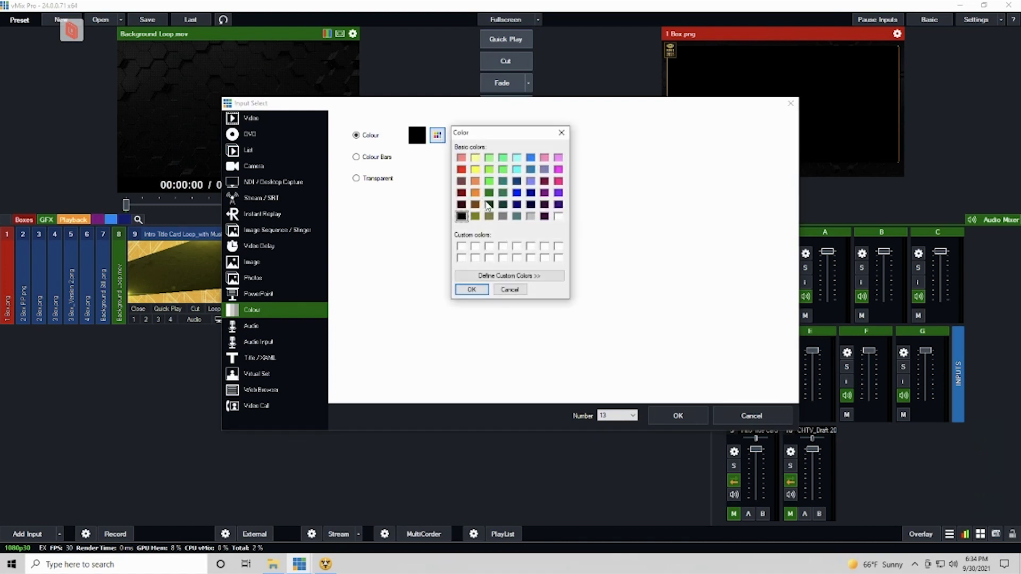
left_click(485, 291)
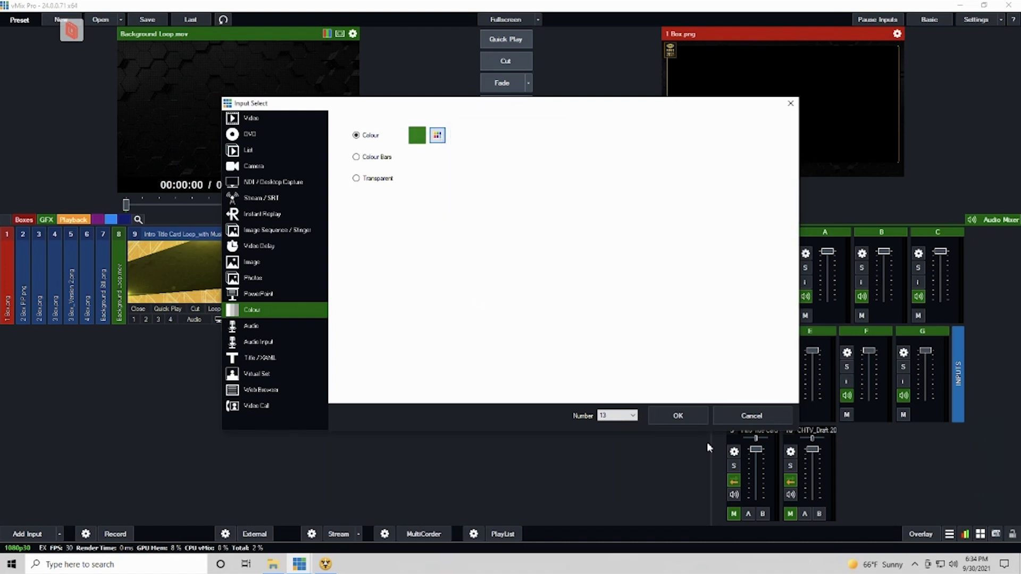
left_click(679, 417)
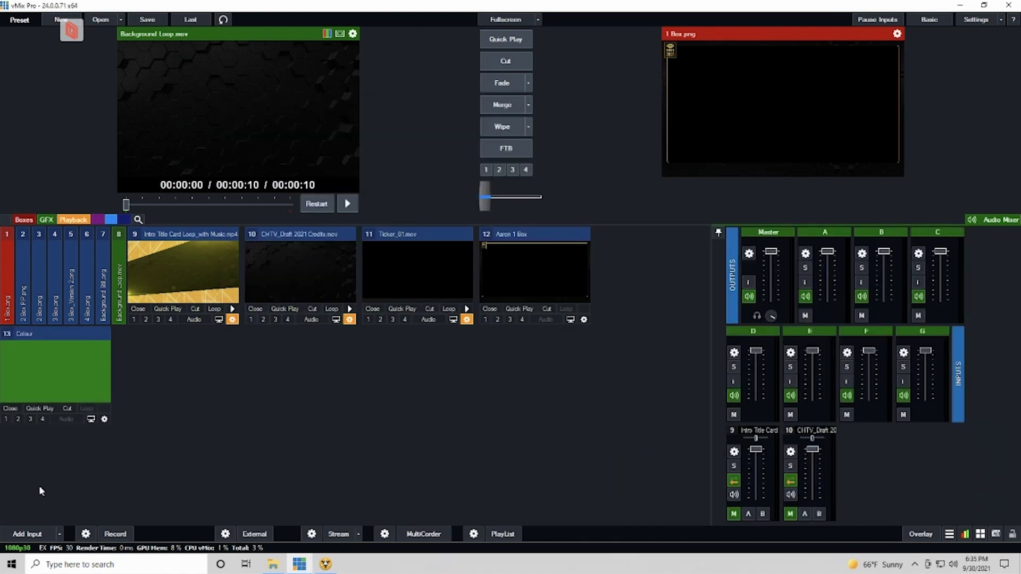
left_click(28, 533)
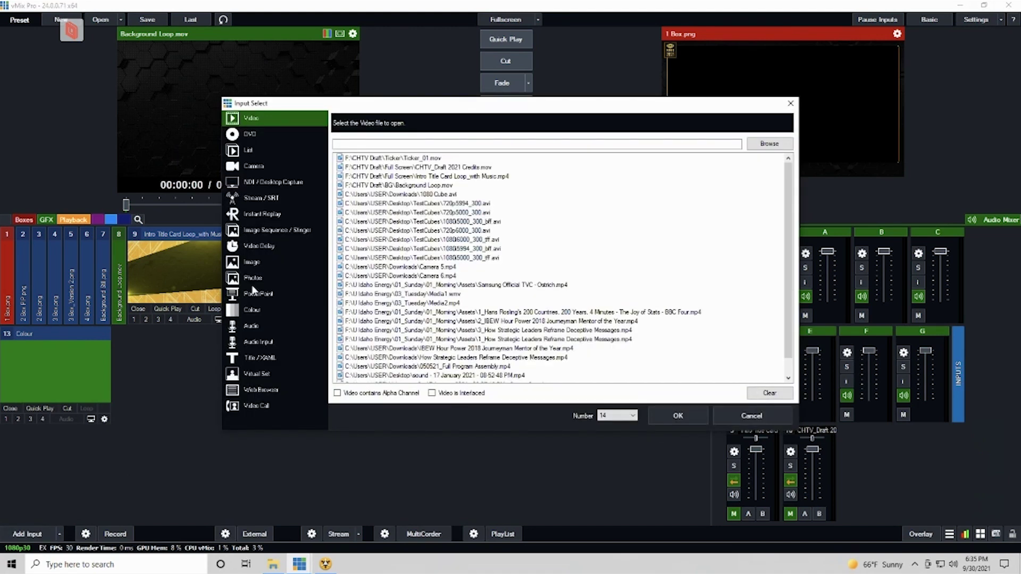
left_click(252, 310)
left_click(438, 142)
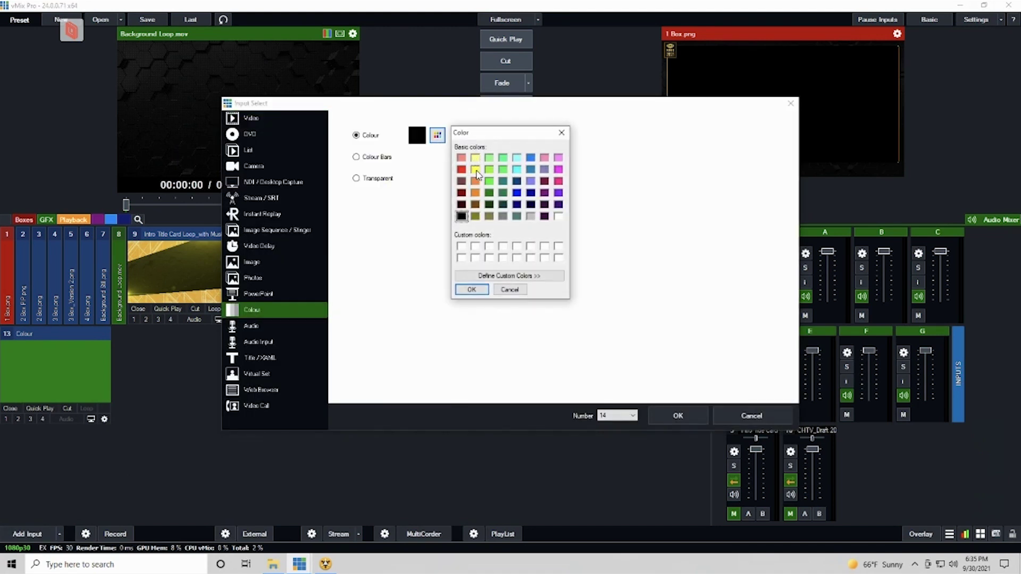
left_click(475, 170)
left_click(471, 289)
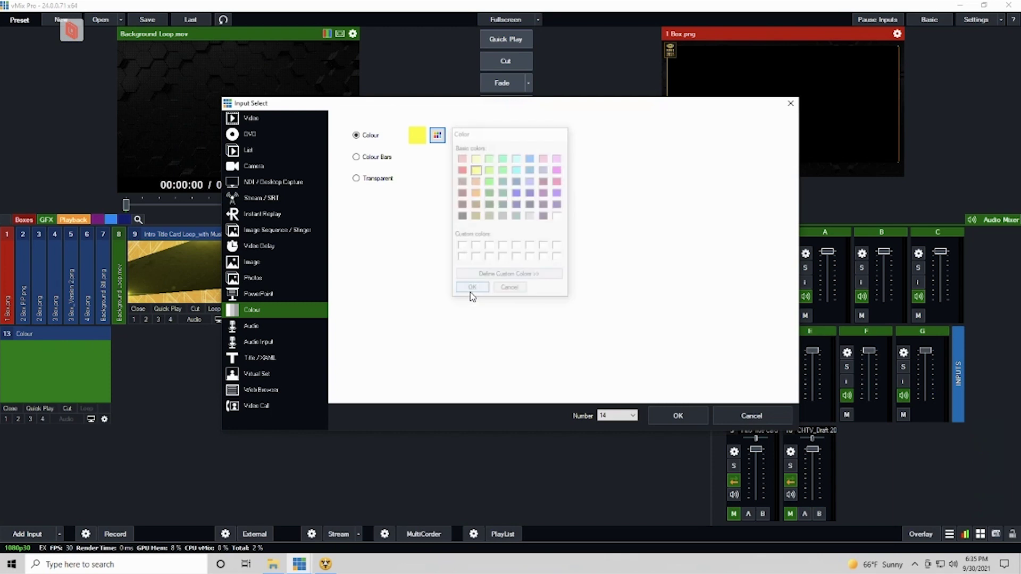
left_click(678, 415)
Add an orange colour input and a purple colour input.
left_click(24, 534)
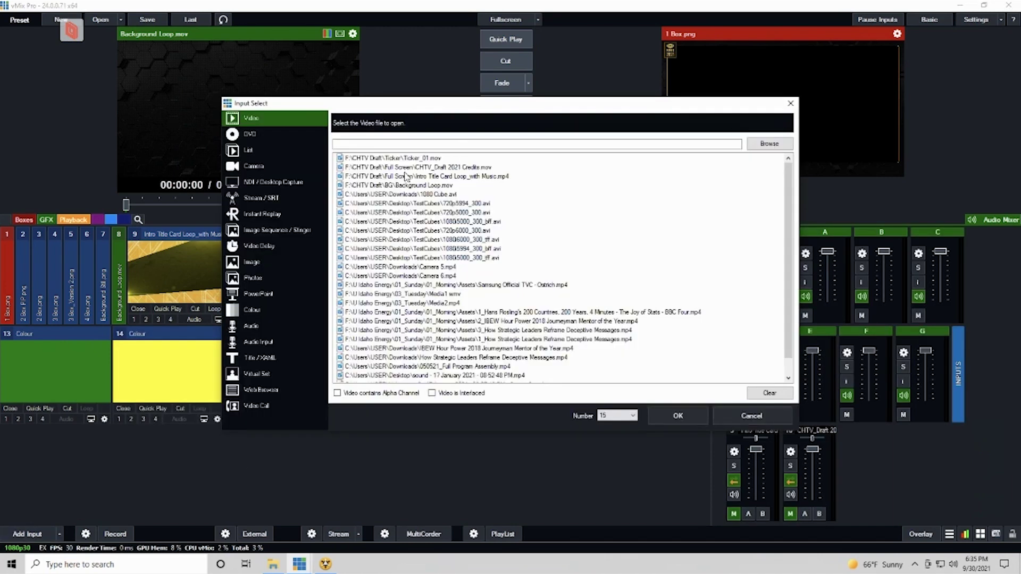
left_click(272, 311)
left_click(437, 135)
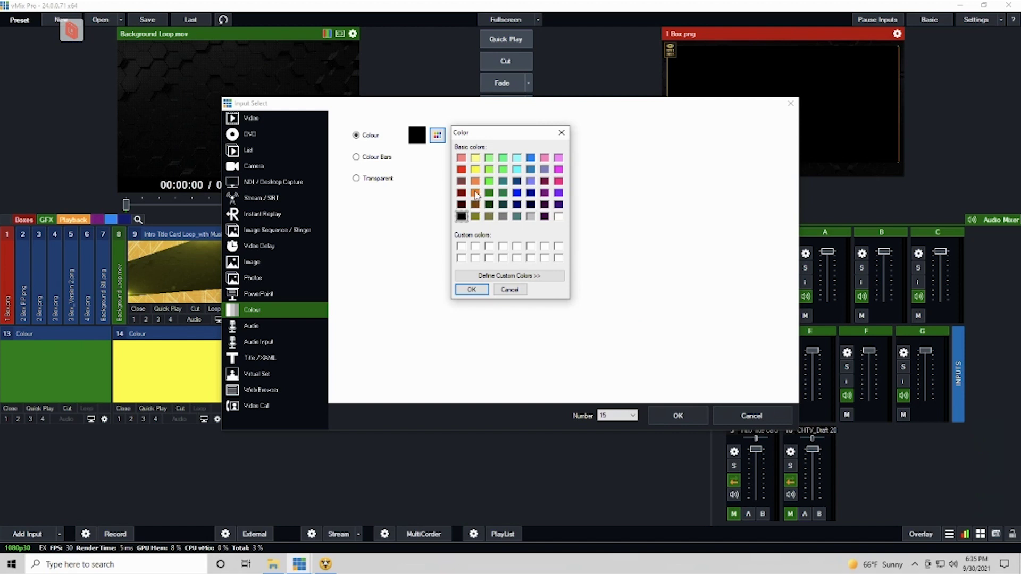
left_click(475, 193)
left_click(470, 290)
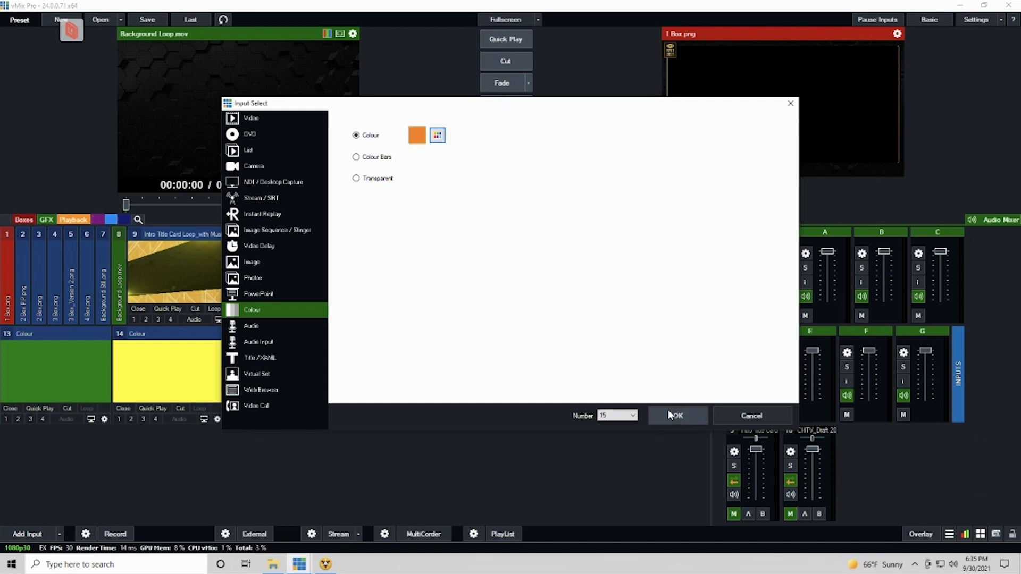
left_click(675, 416)
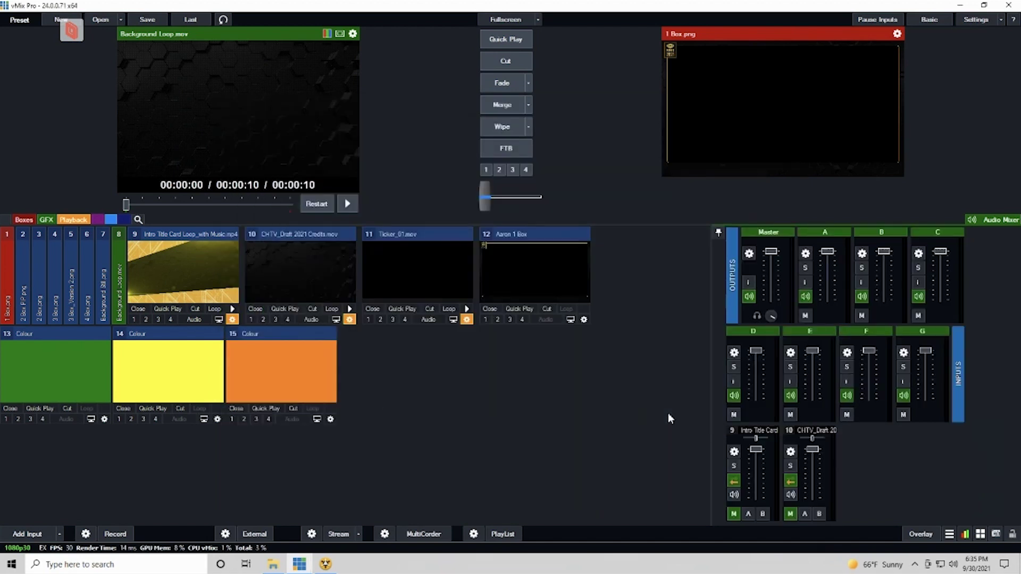
left_click(24, 533)
left_click(265, 313)
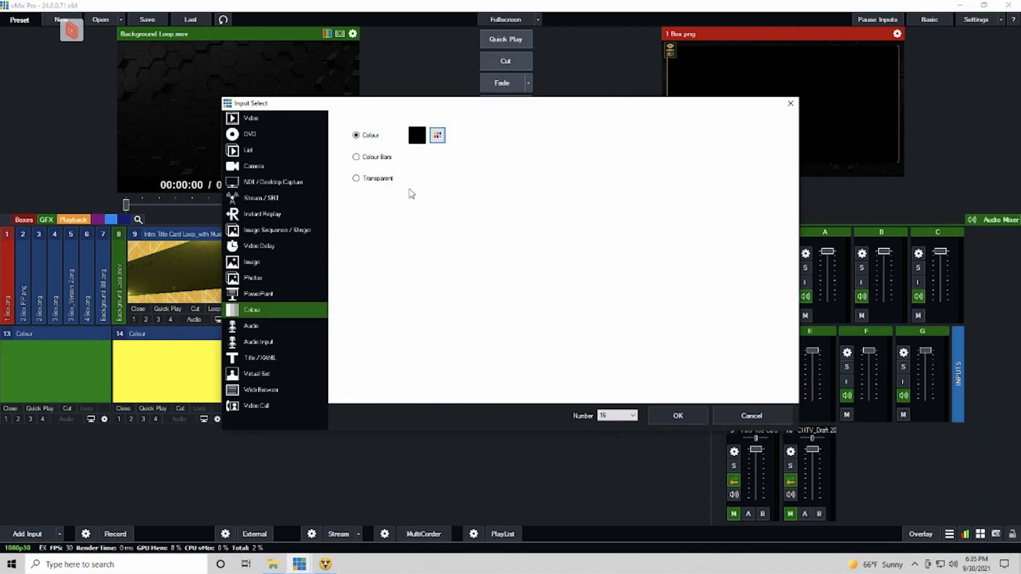
left_click(437, 136)
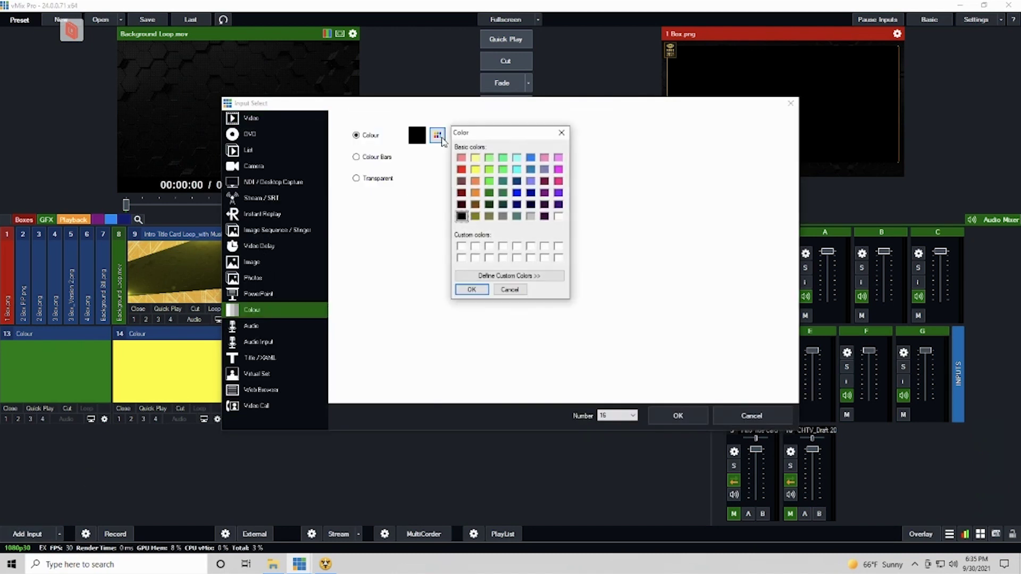
left_click(545, 193)
left_click(472, 289)
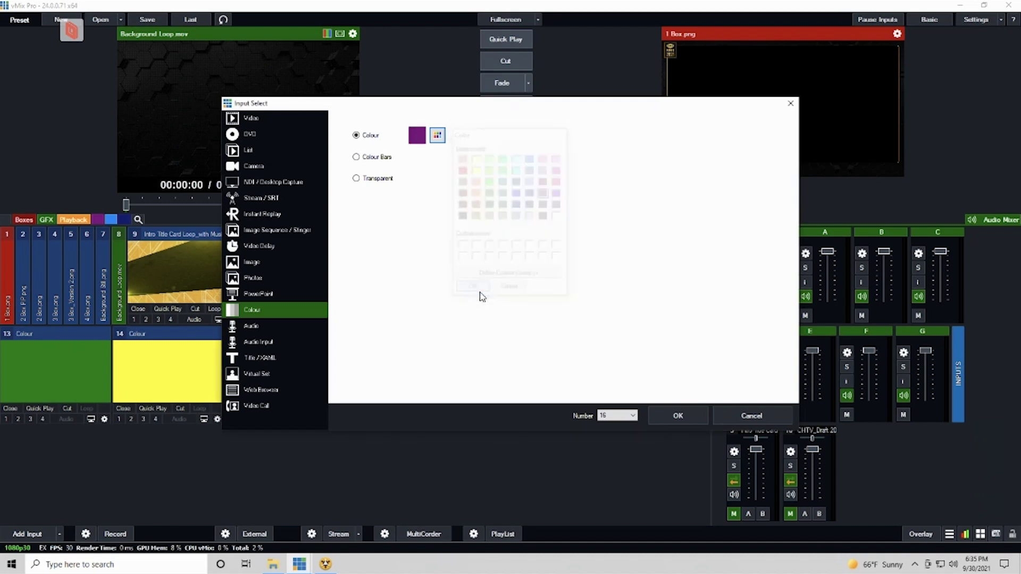
left_click(673, 408)
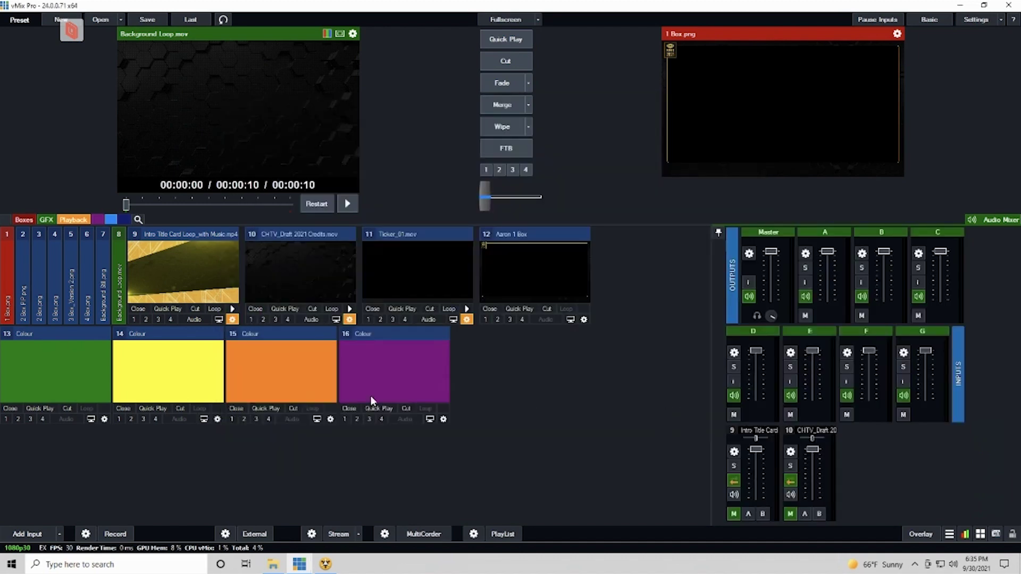
Add a blue colour input as input 17.
left_click(24, 534)
left_click(266, 311)
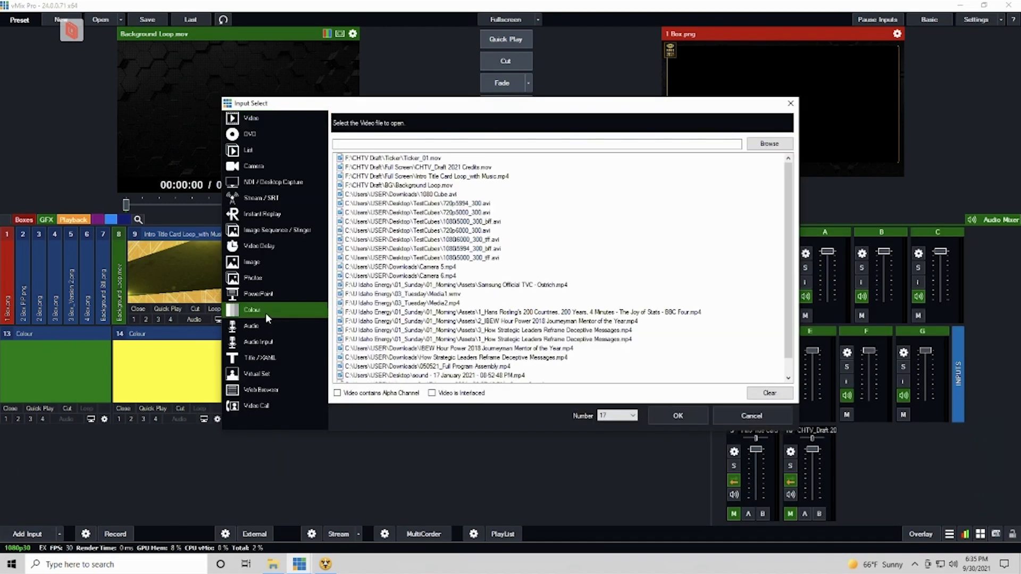
left_click(437, 136)
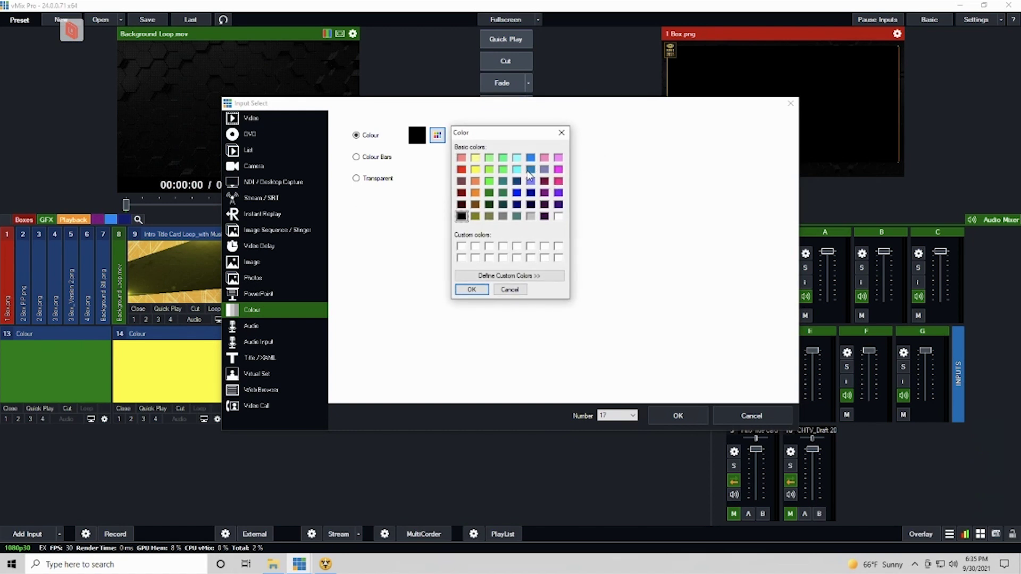
left_click(531, 158)
left_click(473, 290)
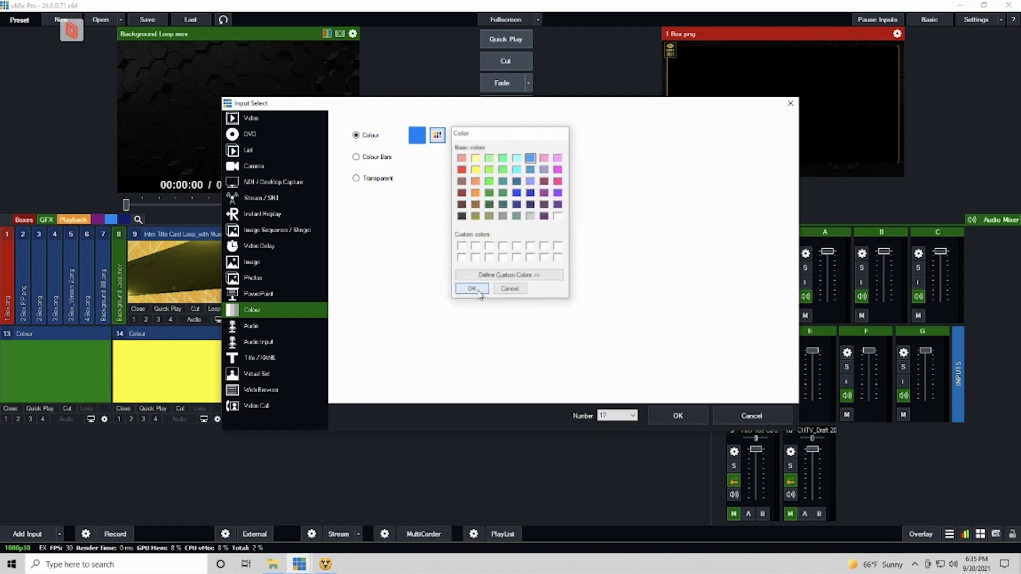
left_click(690, 418)
Name the green input Aaron and the yellow input Corey.
left_click(105, 420)
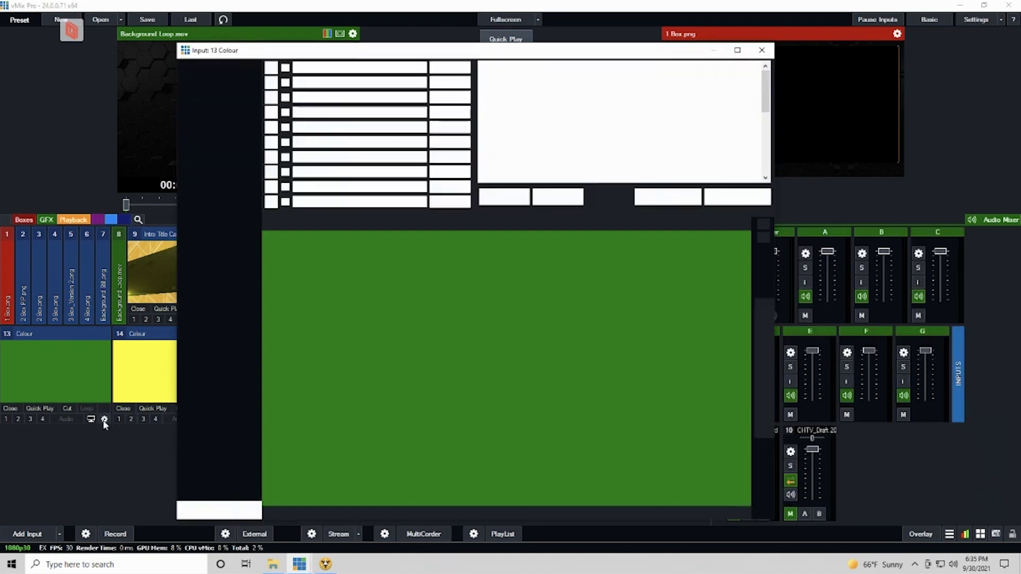
left_click(221, 70)
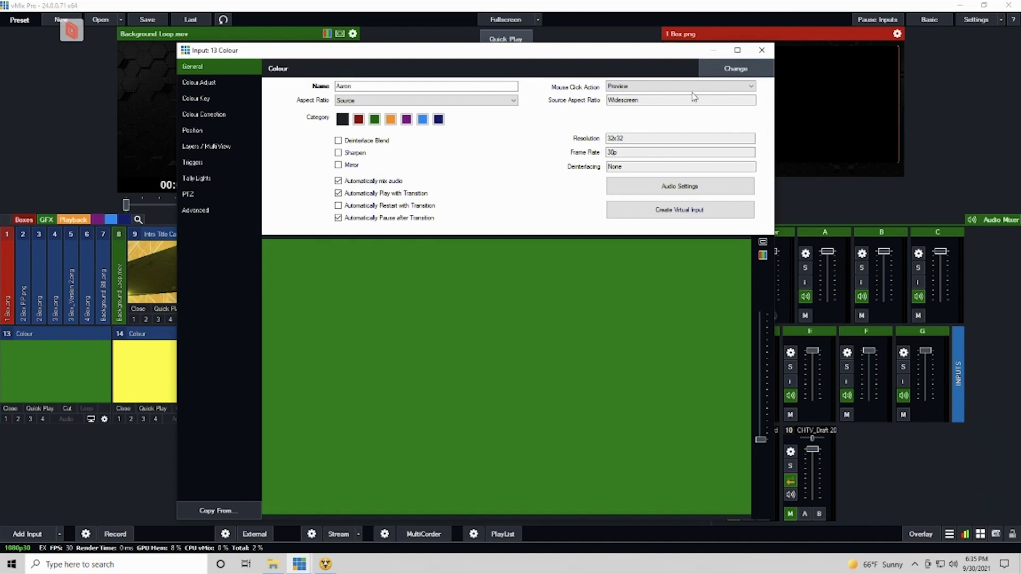
type("Aaron")
left_click(762, 50)
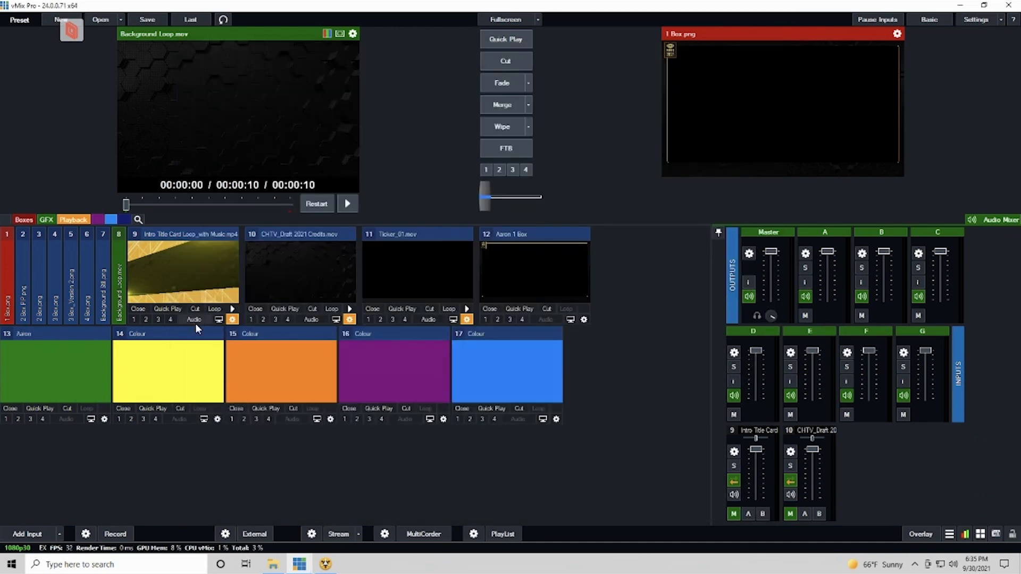
left_click(218, 420)
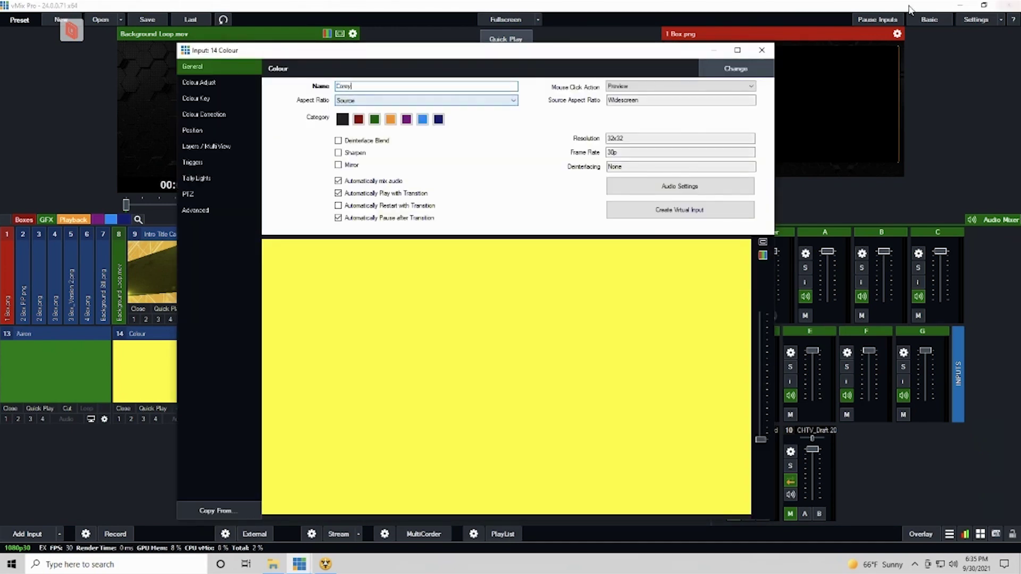
type("Corey")
left_click(761, 50)
Name the orange input Talent 1 and the purple input Talent 2.
left_click(330, 420)
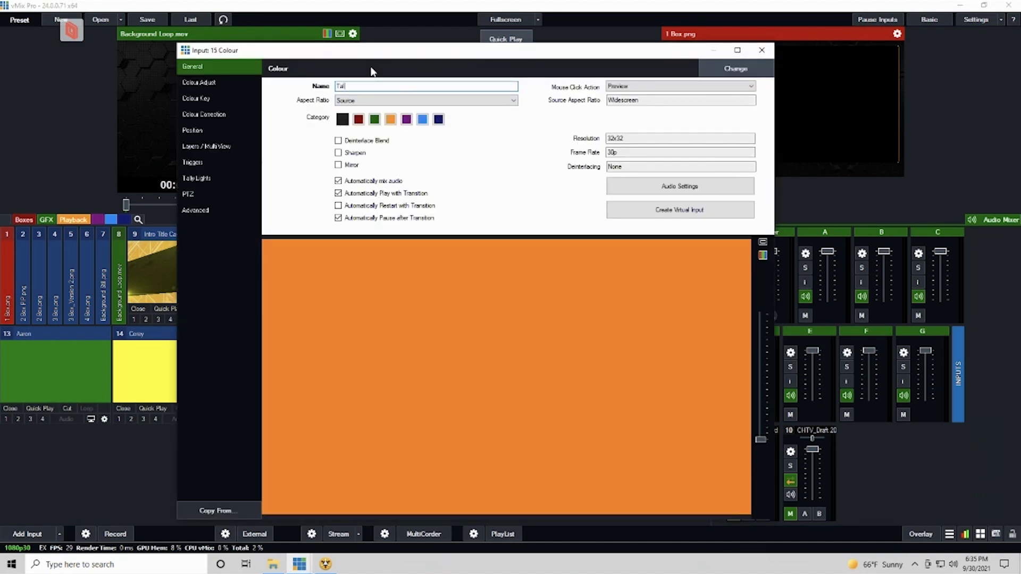
left_click(761, 50)
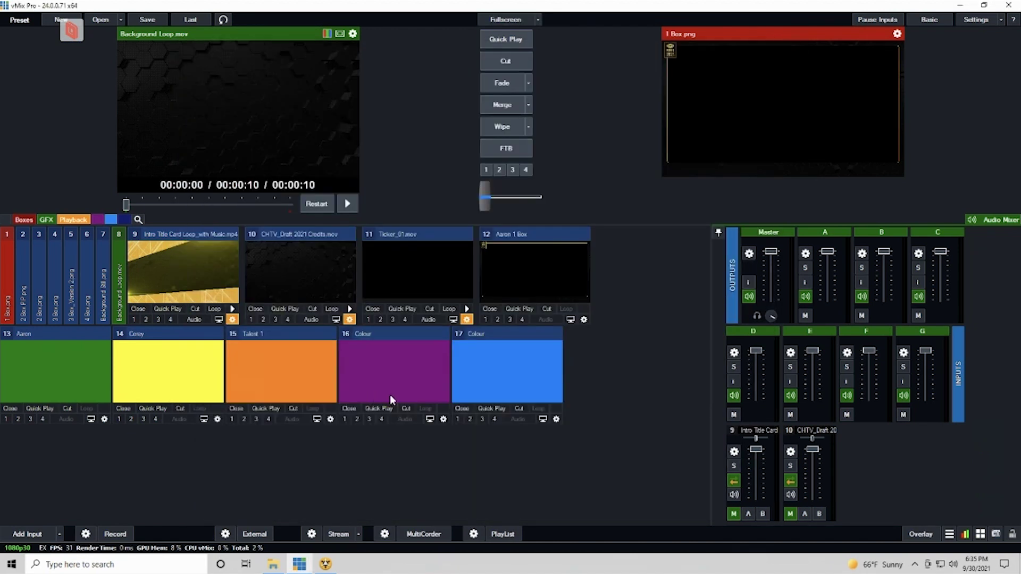
left_click(444, 419)
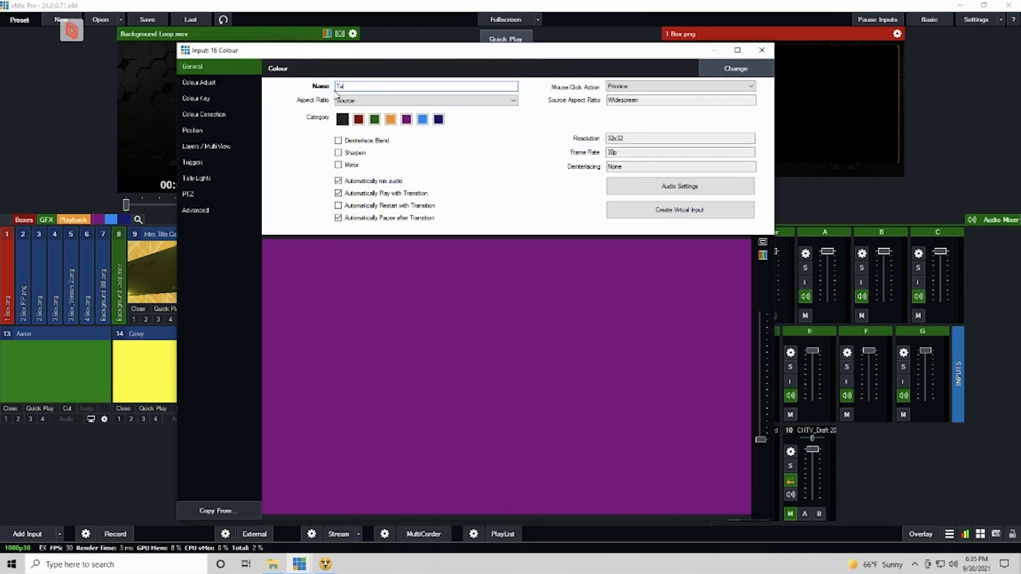
type("Talent 2")
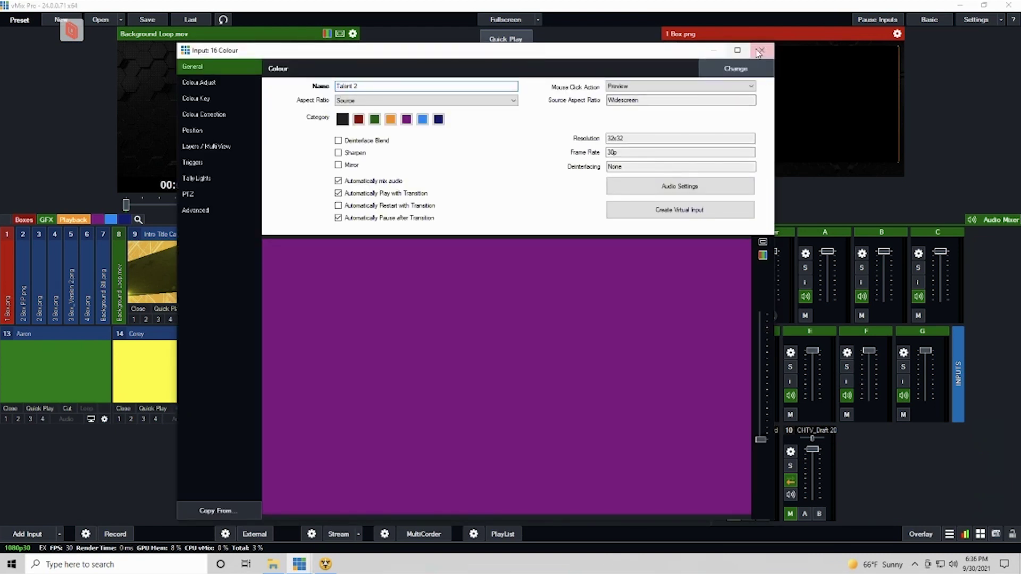
left_click(762, 50)
Name the blue input Gallery and drag Aaron into the first input slot.
left_click(556, 420)
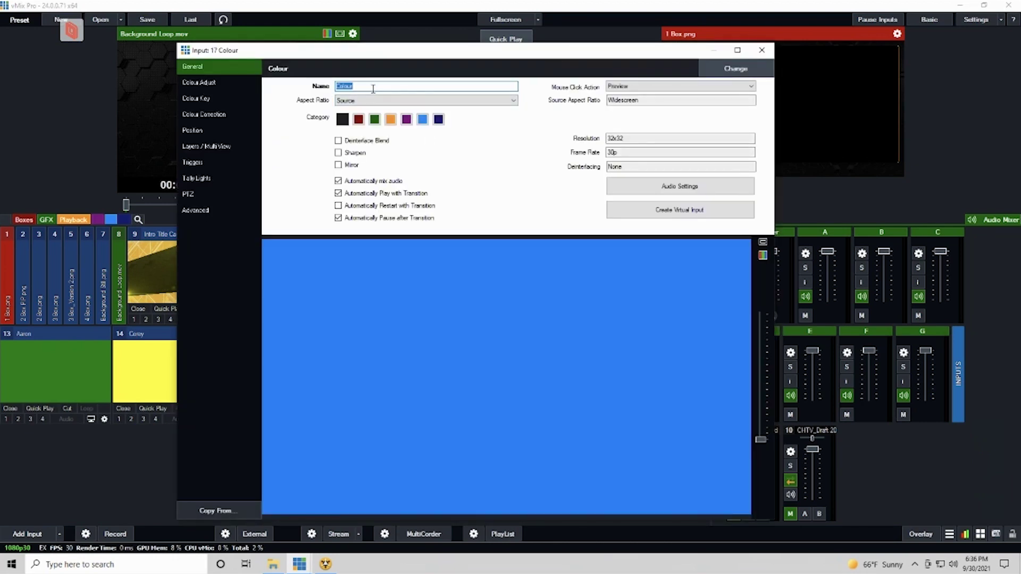
type("Gallery")
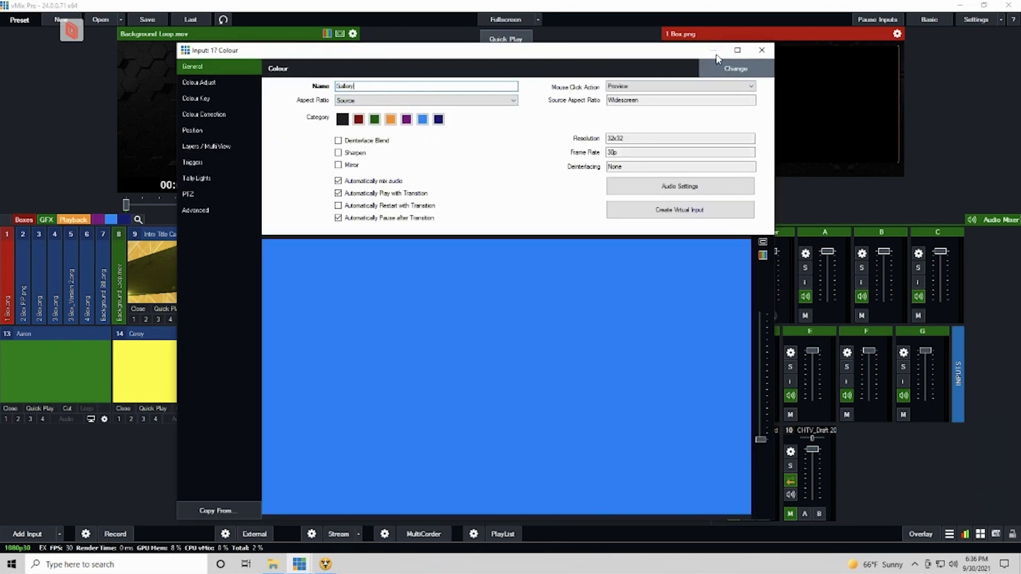
left_click(762, 50)
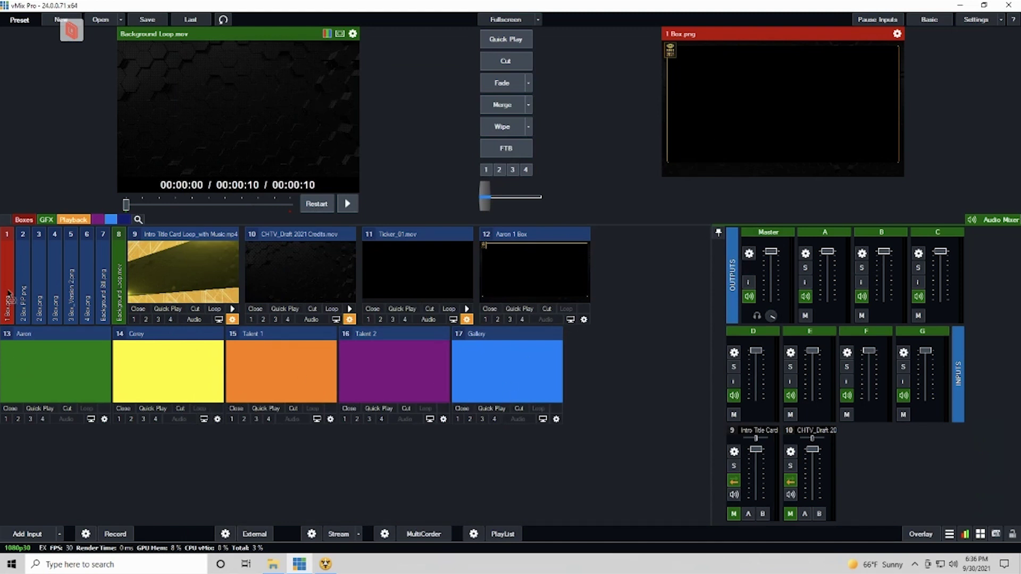
left_click_drag(9, 297, 11, 300)
Drag Corey, Talent 1, Talent 2 and Gallery into slots 2–5, then filter to the purple category.
left_click_drag(114, 282, 118, 284)
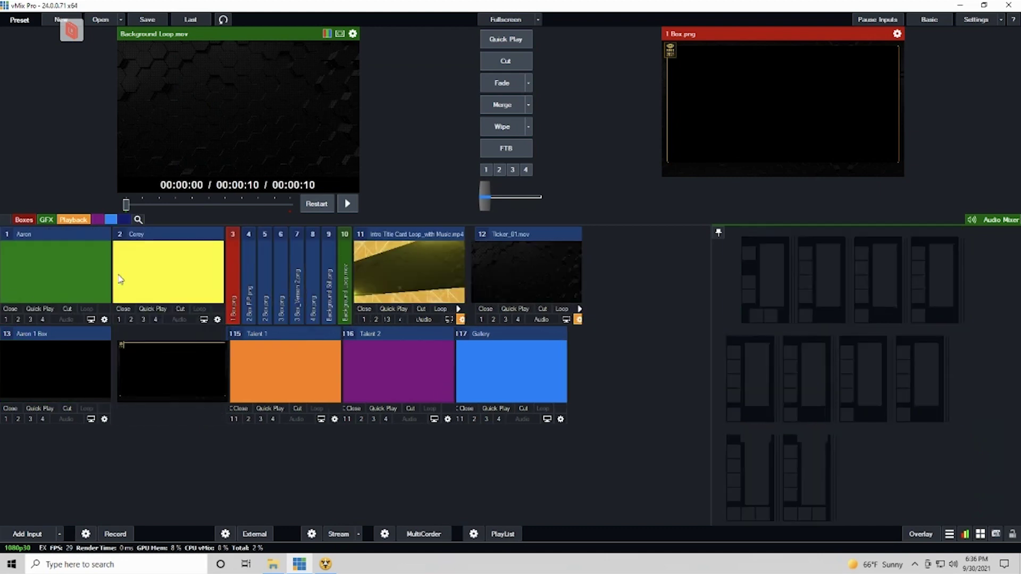
left_click_drag(260, 333, 233, 289)
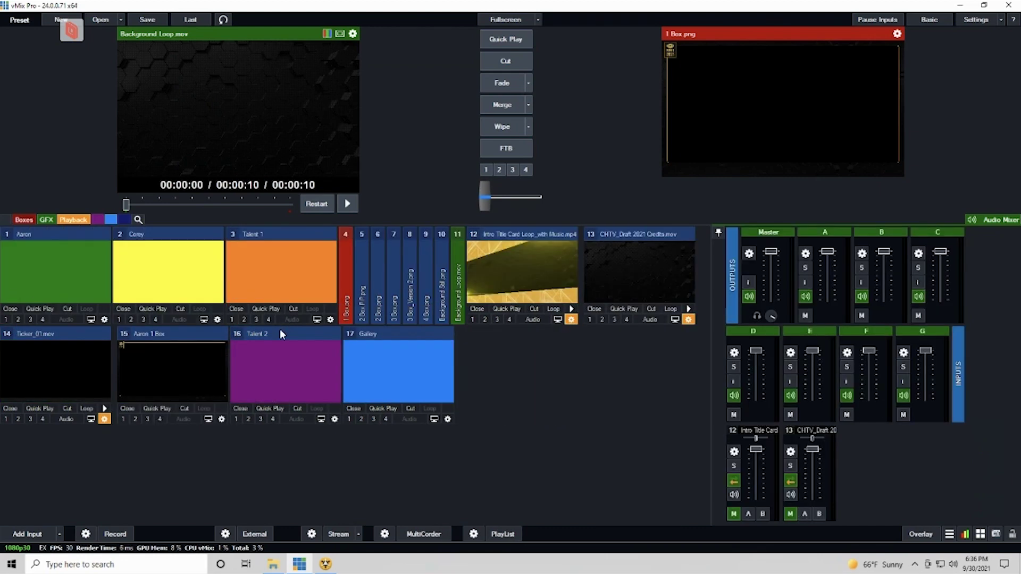
left_click_drag(344, 276, 345, 276)
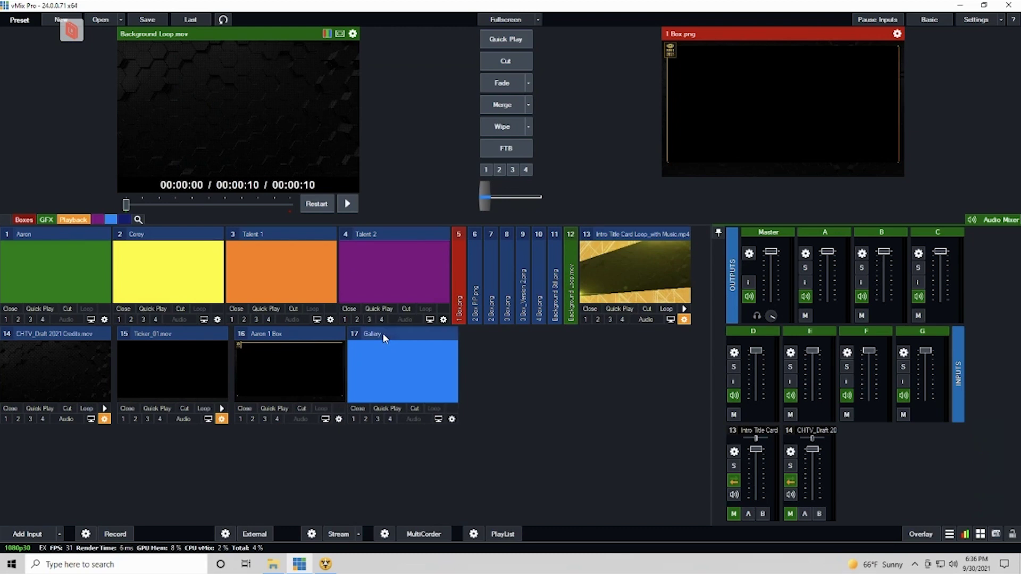
left_click_drag(383, 334, 455, 282)
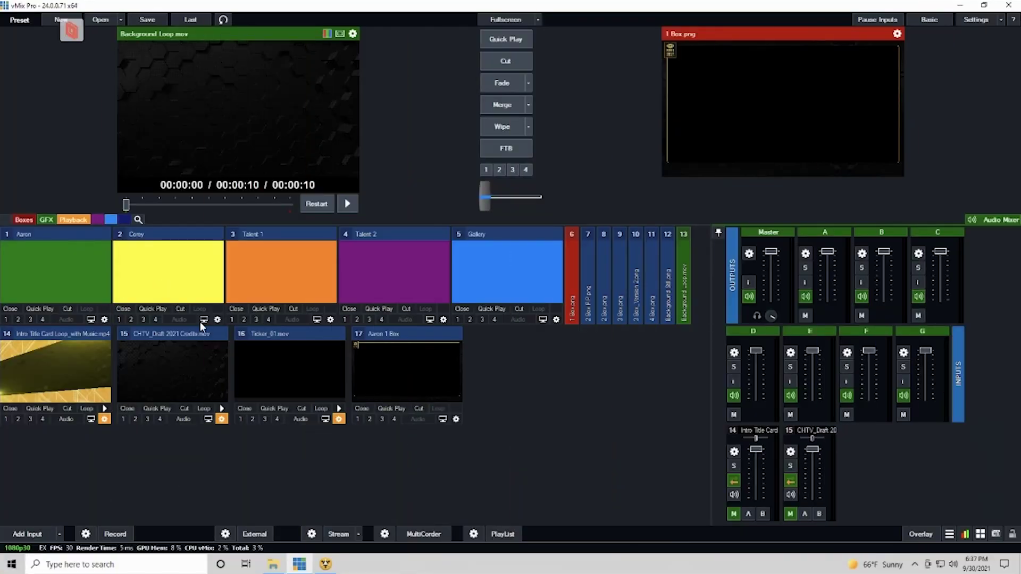
left_click(98, 220)
Rename the purple input category to Comps and start a new Colour input.
right_click(99, 221)
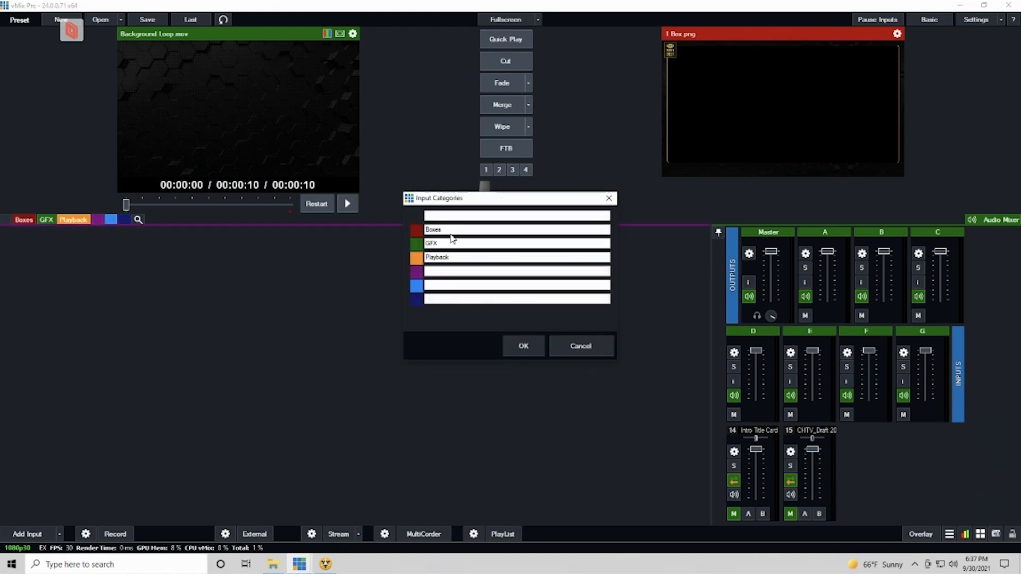
left_click(442, 271)
type("Comp")
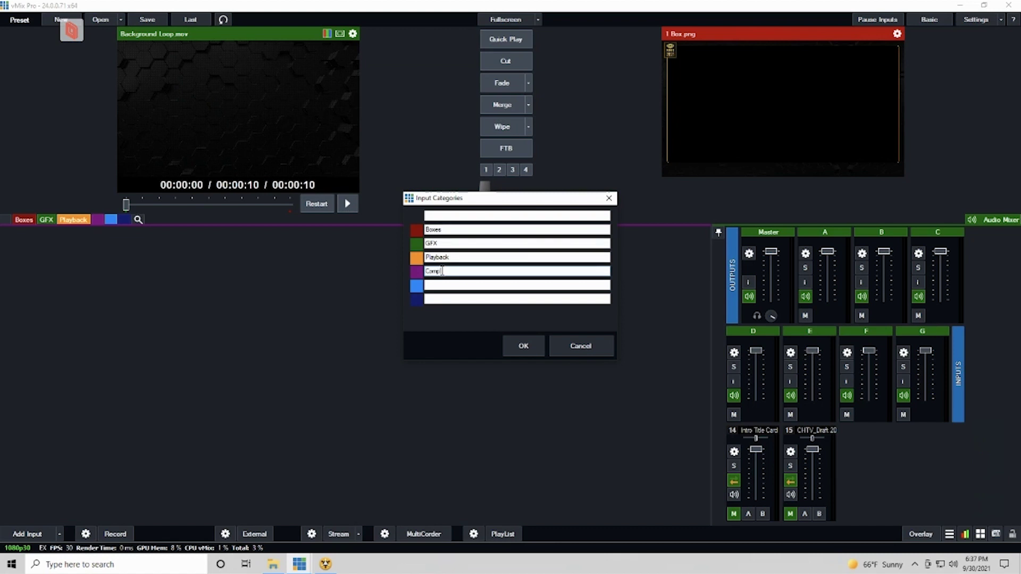
type("s")
left_click(523, 346)
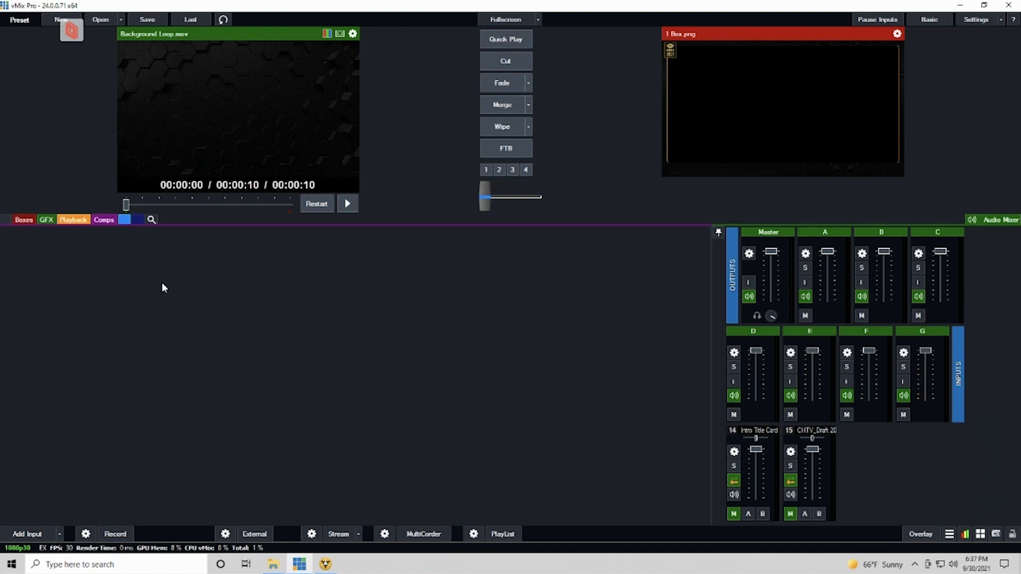
left_click(25, 534)
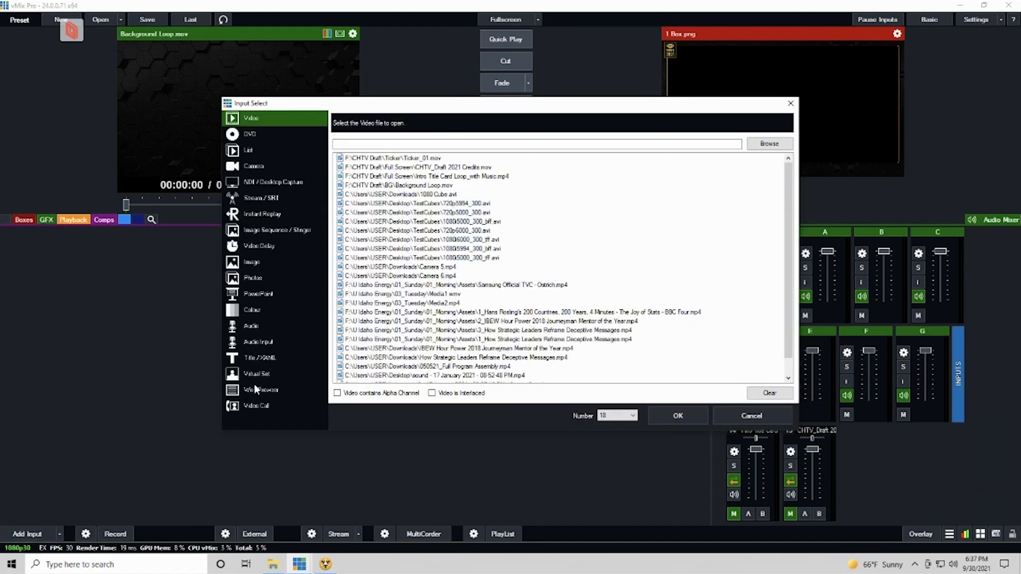
left_click(256, 310)
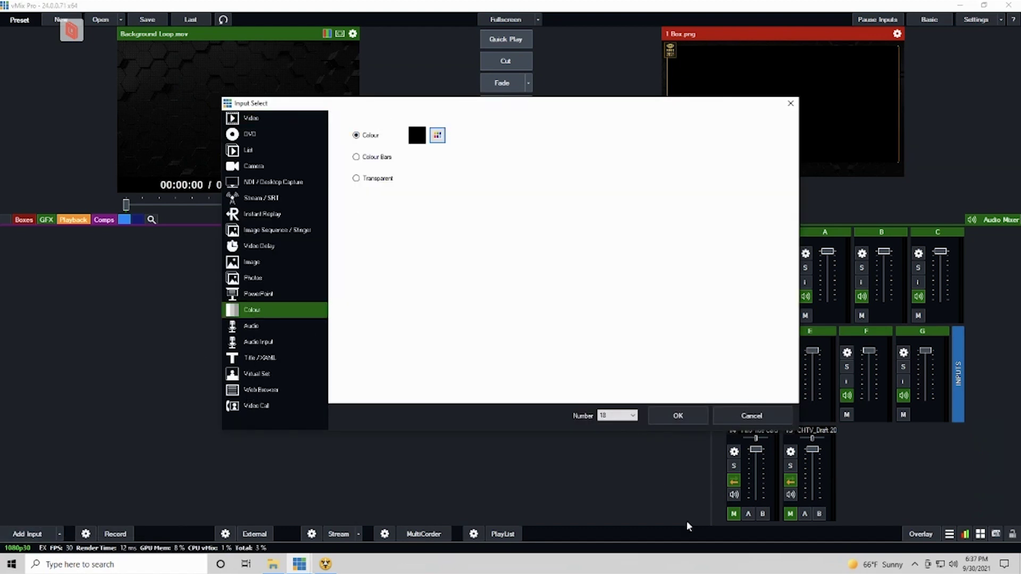
Create black colour input 18, name it Aaron 1 Box, and open its Layers page.
left_click(678, 413)
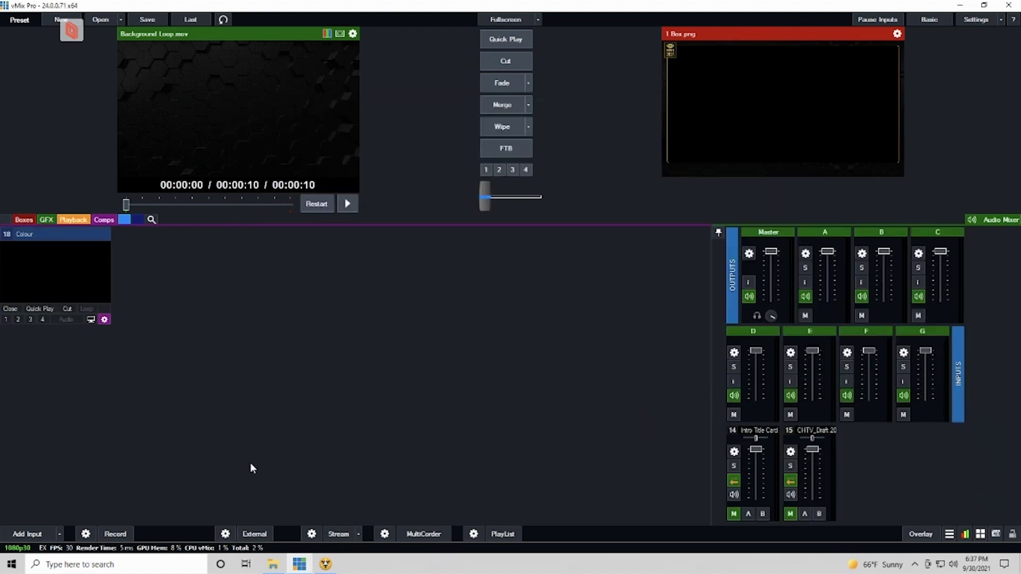
left_click(60, 534)
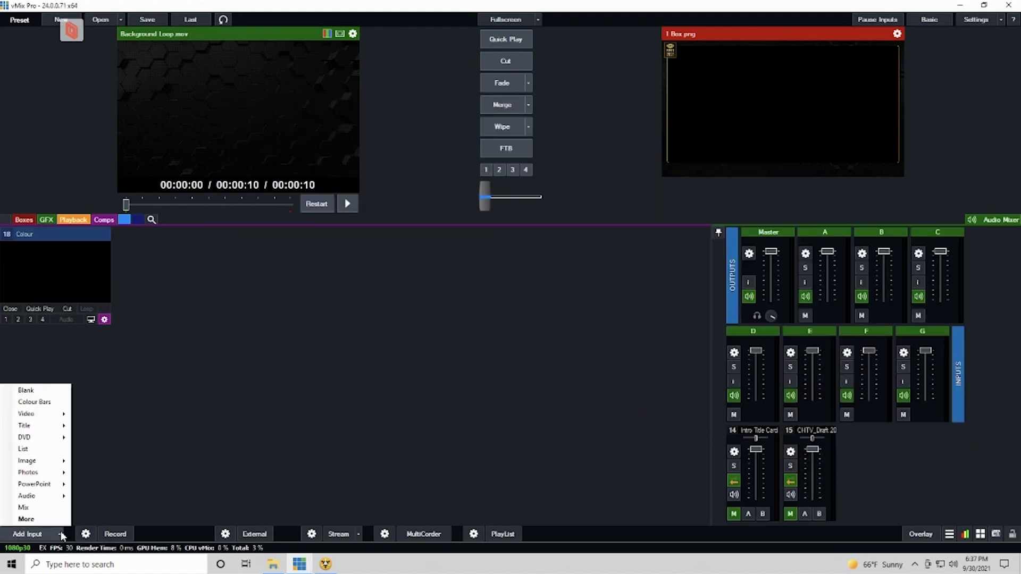
left_click(200, 357)
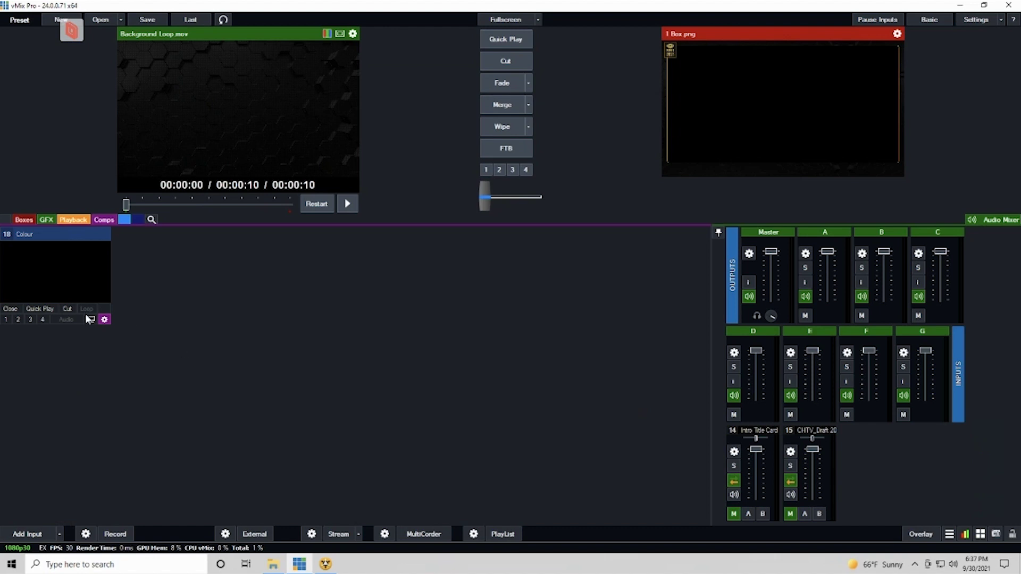
left_click(105, 320)
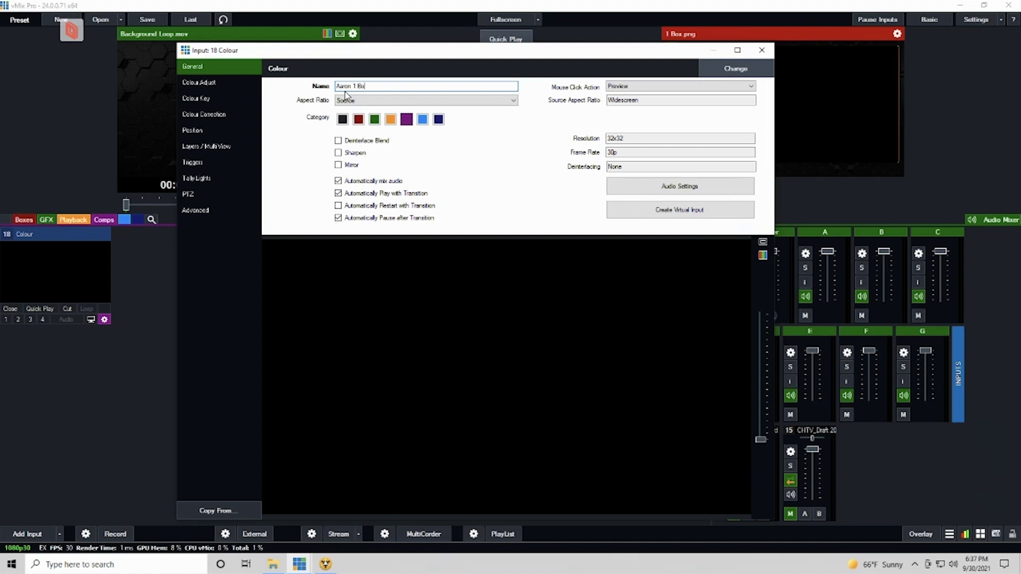
left_click(762, 50)
left_click(105, 320)
left_click(235, 146)
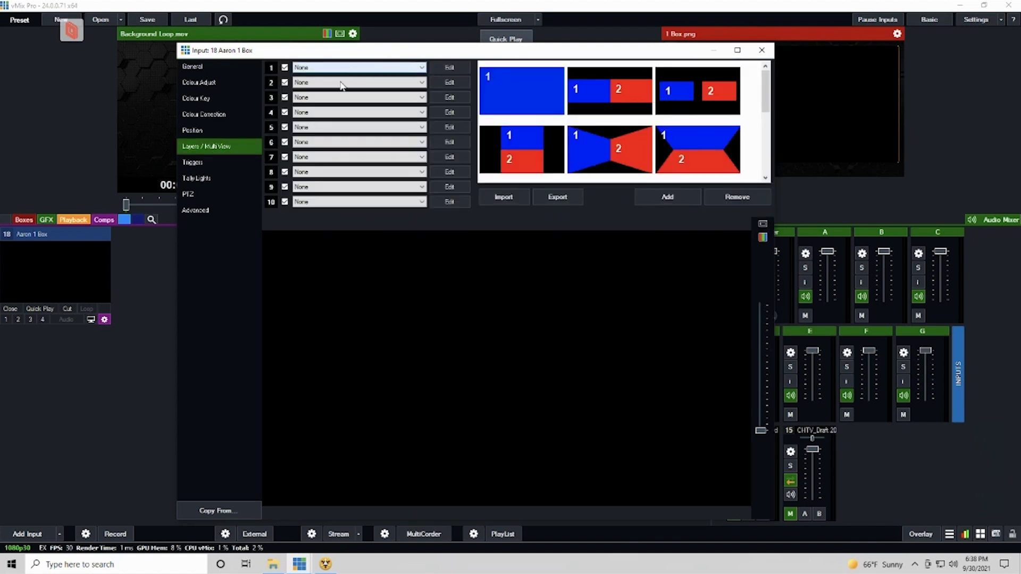
Put the Aaron input on layer 2 and the 1 Box.png graphic on layer 9.
left_click(340, 83)
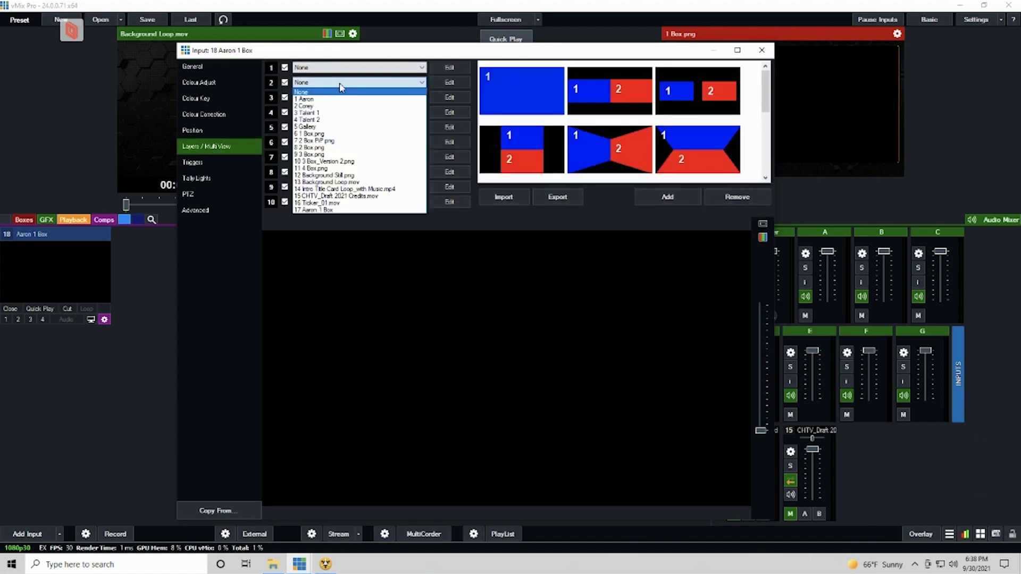
left_click(329, 98)
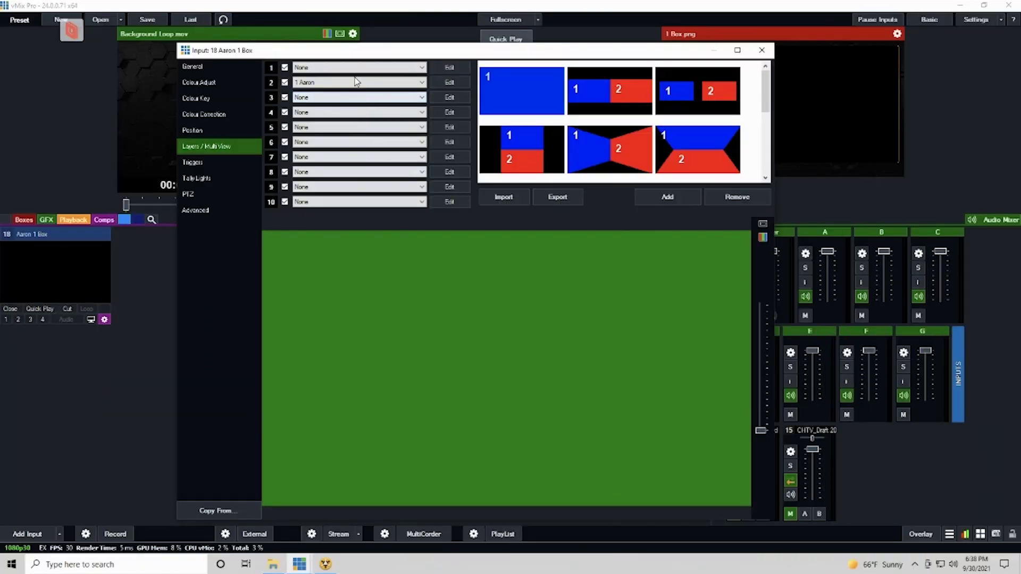
left_click(322, 190)
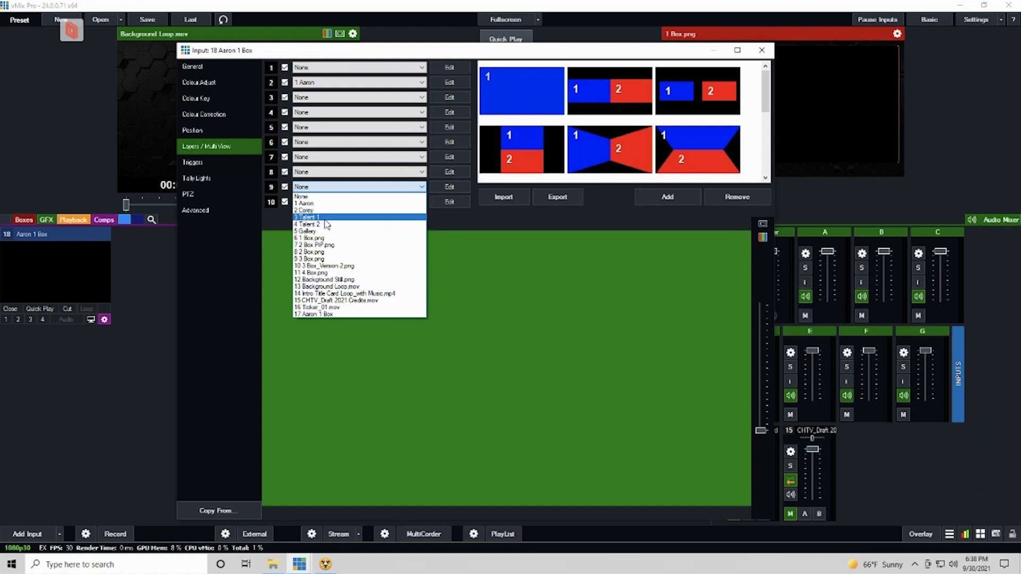
left_click(324, 239)
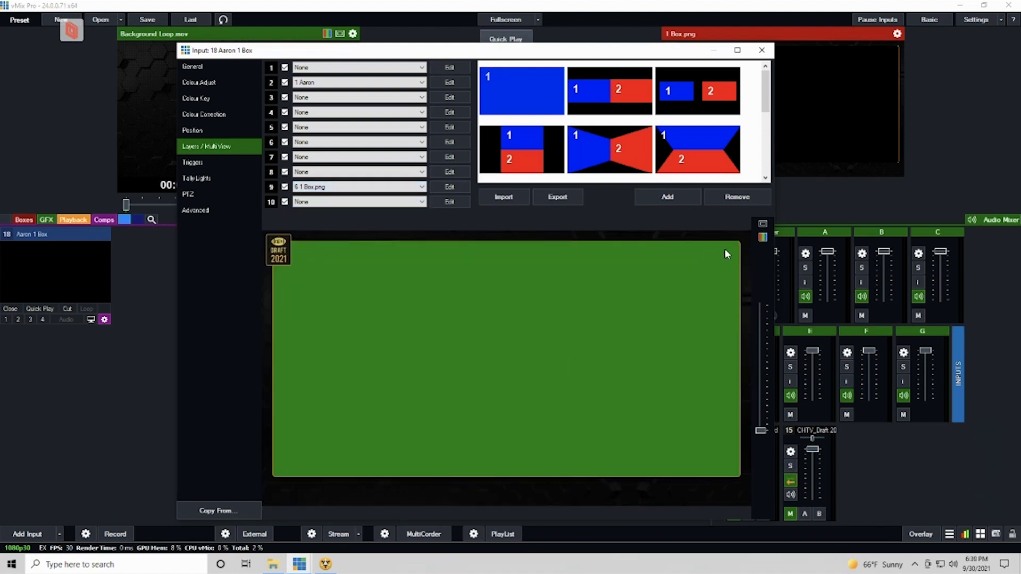
left_click(450, 82)
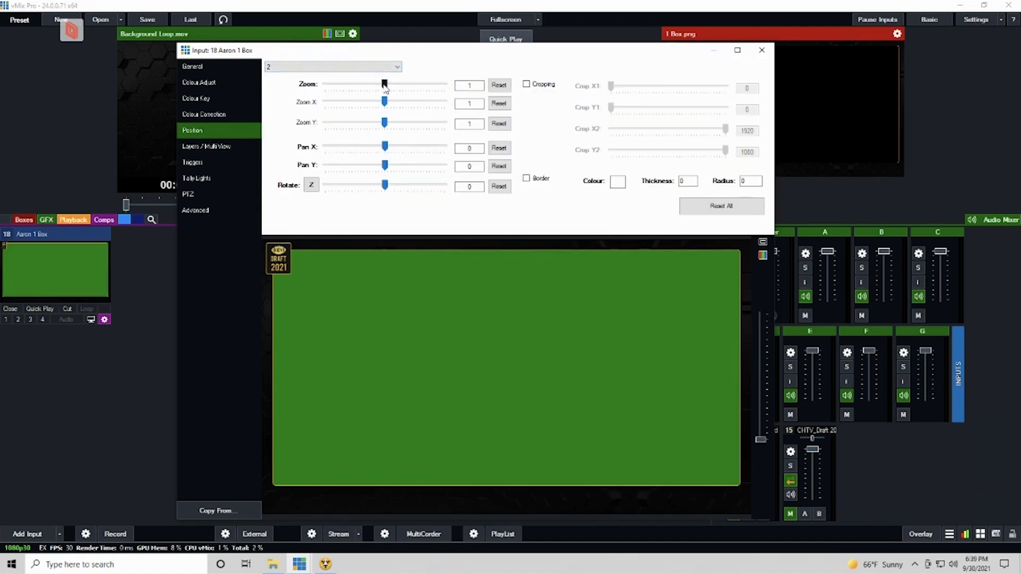
Fit the Aaron layer to the box at zoom 0.954 and Pan Y 0.045, widening the preview.
left_click_drag(384, 84, 371, 90)
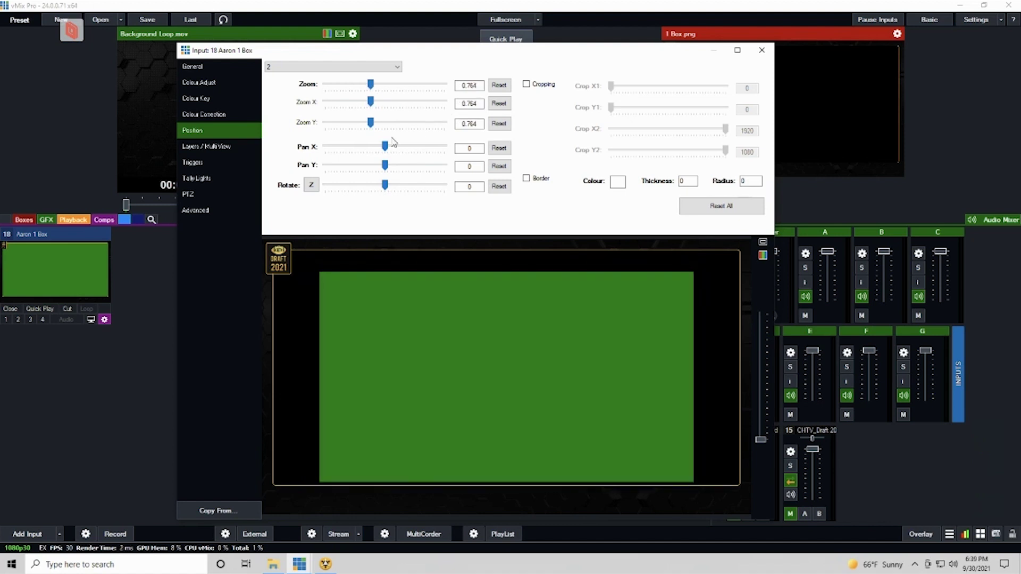
left_click_drag(387, 169, 389, 169)
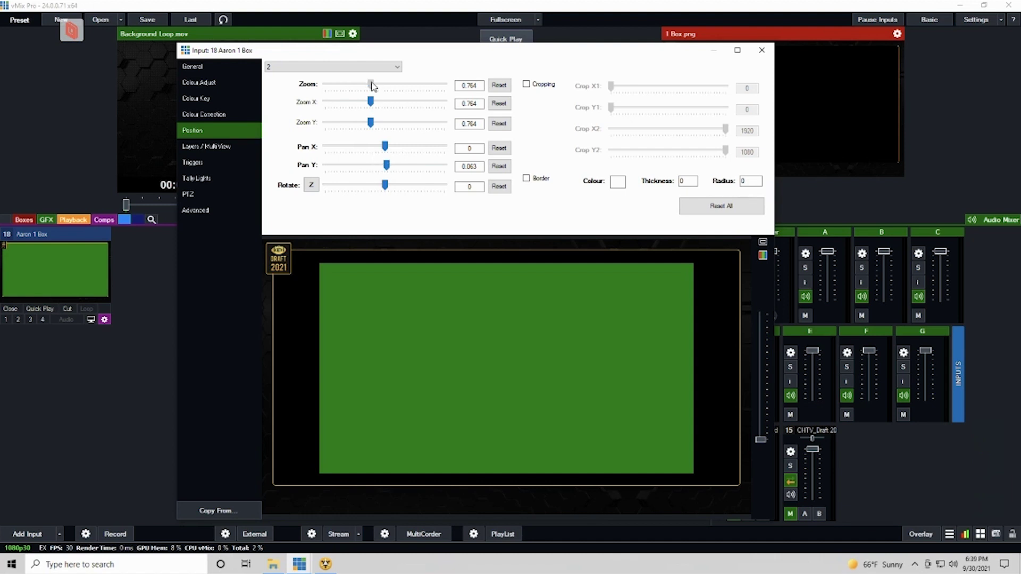
left_click_drag(372, 87, 375, 86)
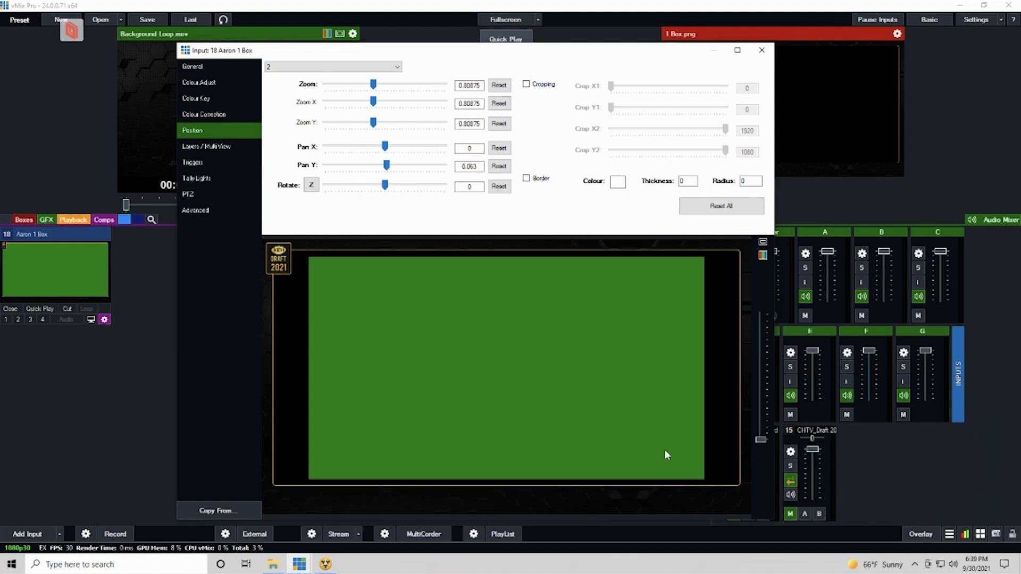
left_click_drag(602, 43, 604, 23)
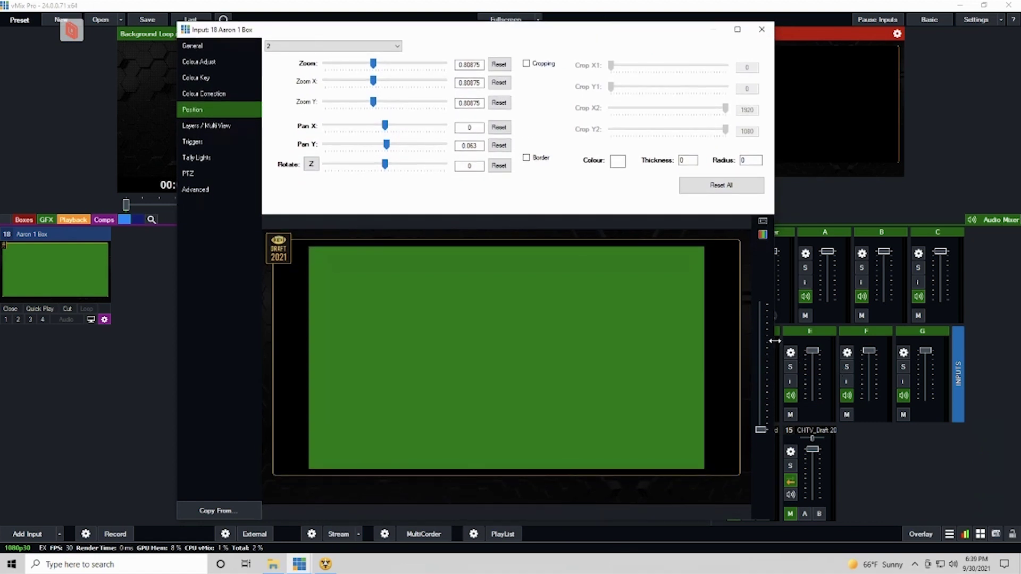
left_click_drag(773, 341, 854, 346)
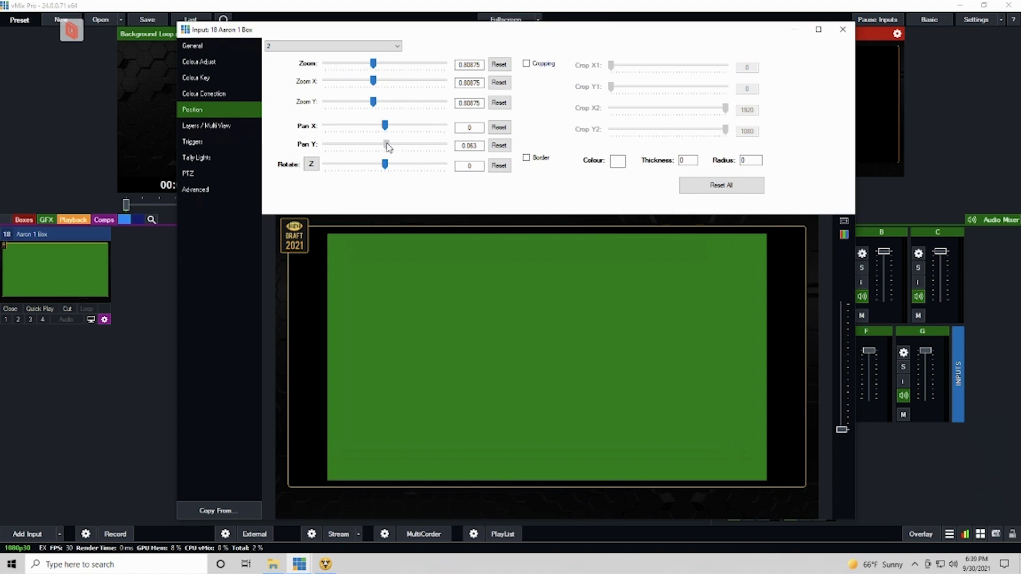
left_click_drag(389, 148, 388, 149)
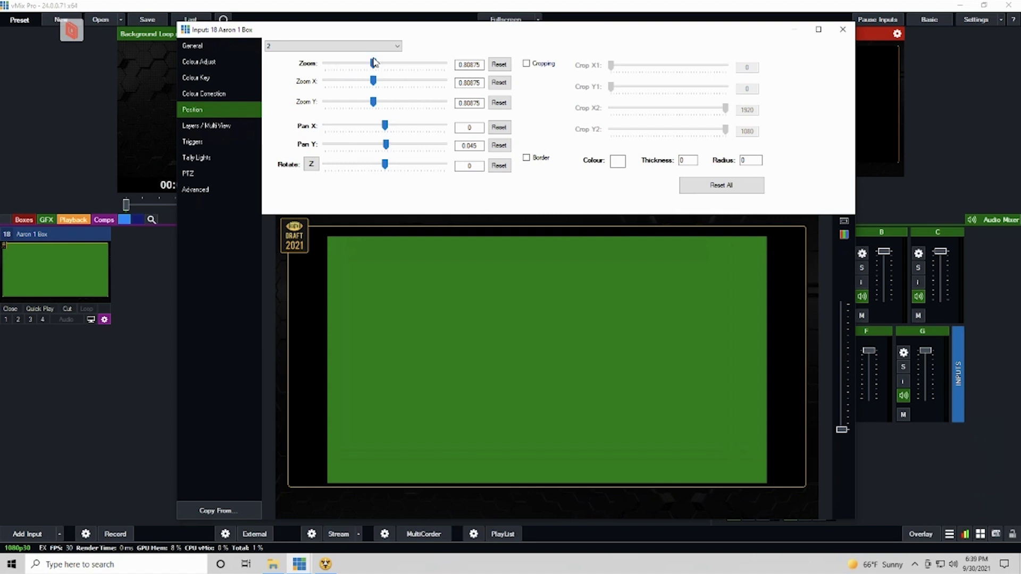
left_click_drag(373, 64, 385, 73)
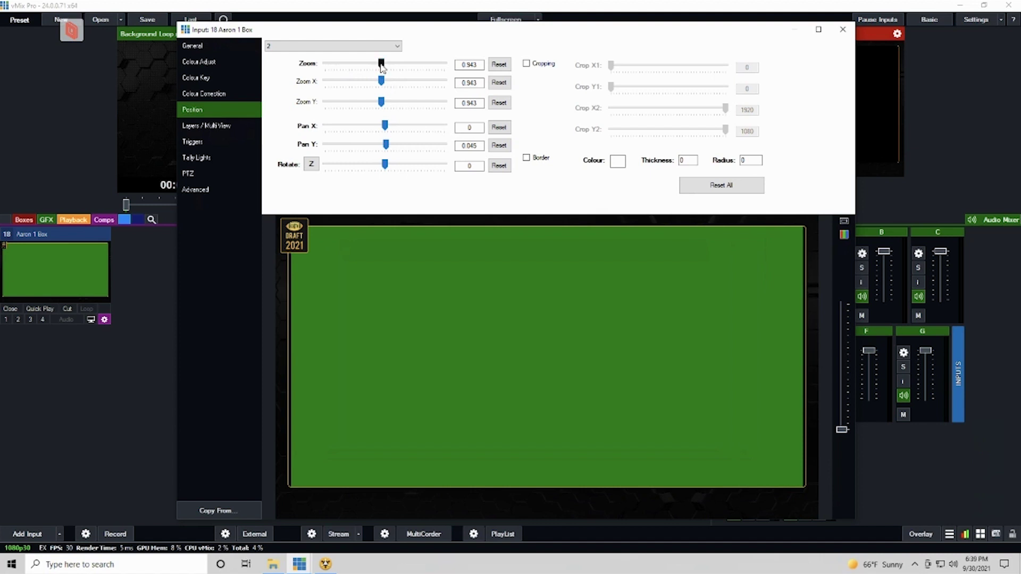
left_click_drag(381, 65, 384, 67)
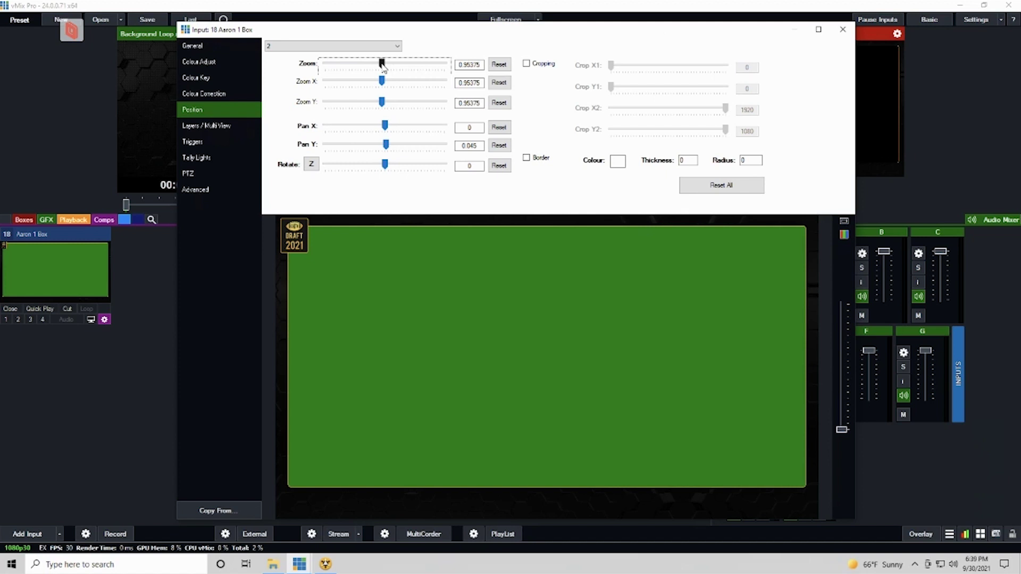
left_click_drag(382, 65, 383, 65)
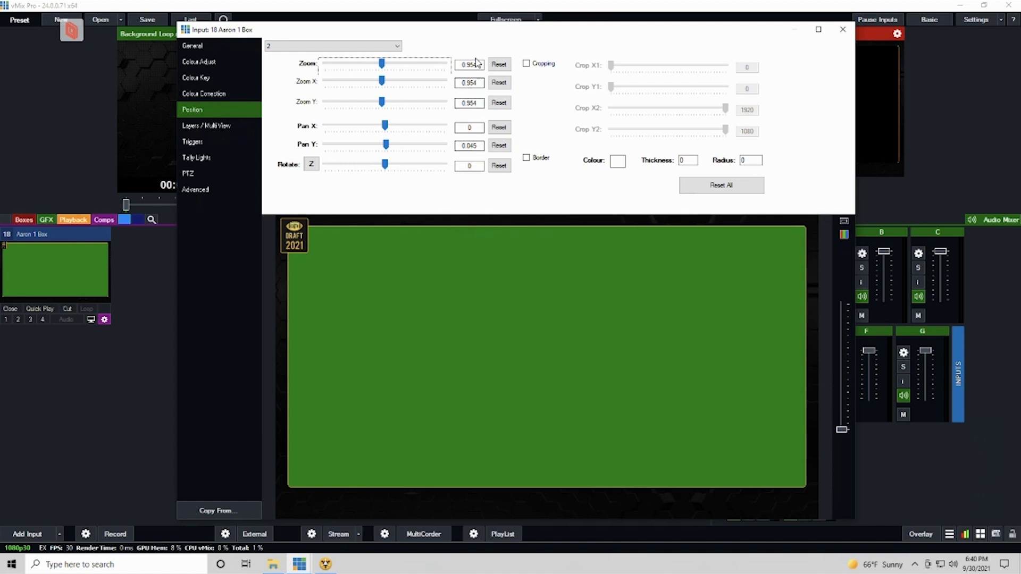
left_click_drag(476, 64, 434, 64)
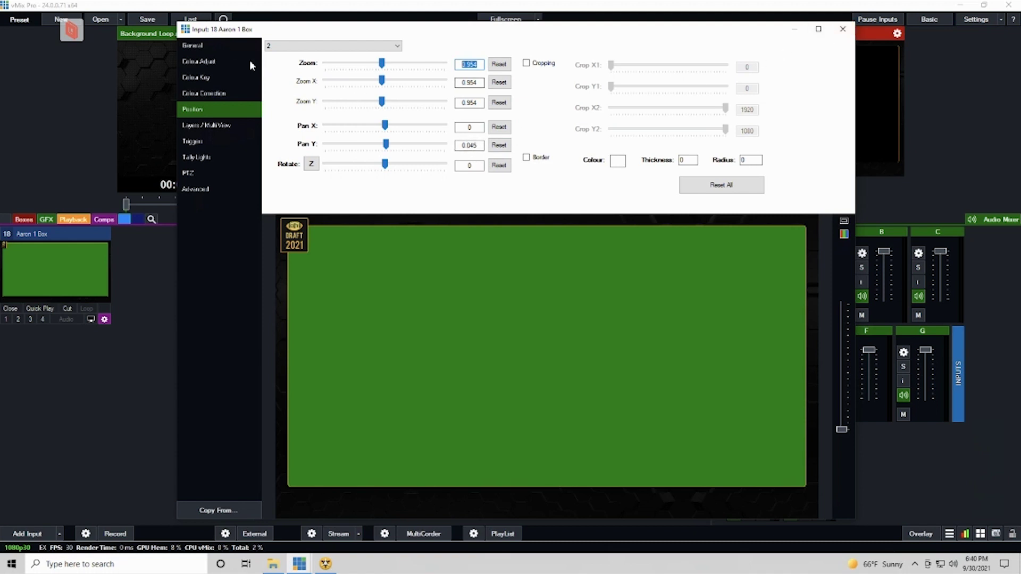
left_click(221, 48)
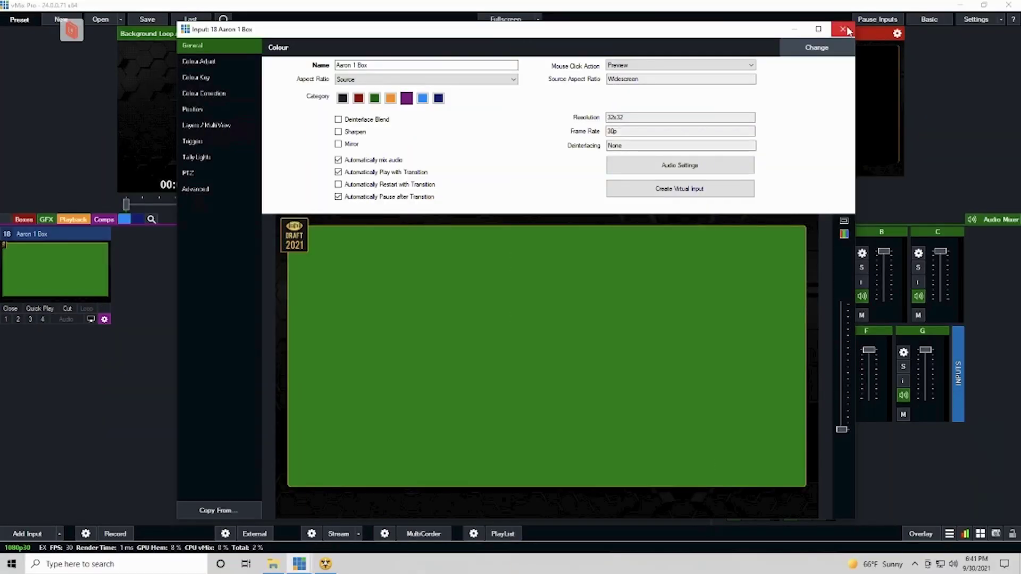
Add a new colour input and name it Corey 1 Box.
left_click(843, 30)
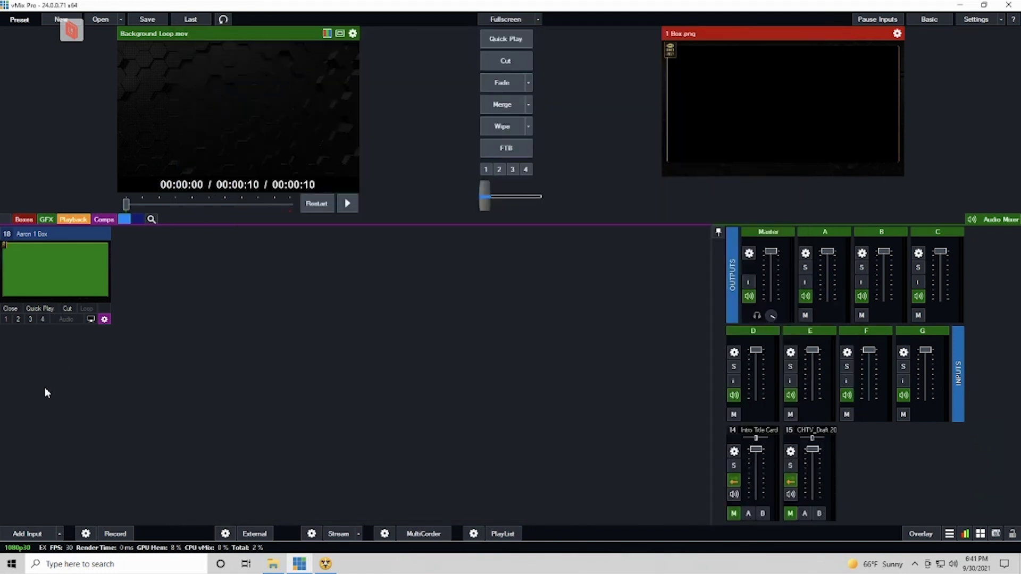
left_click(27, 533)
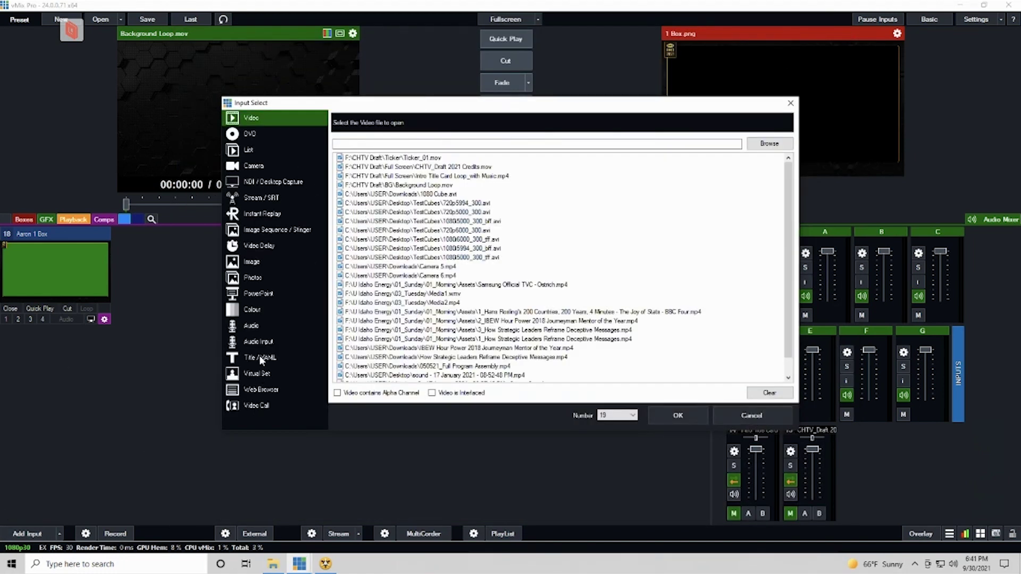
left_click(252, 310)
left_click(678, 415)
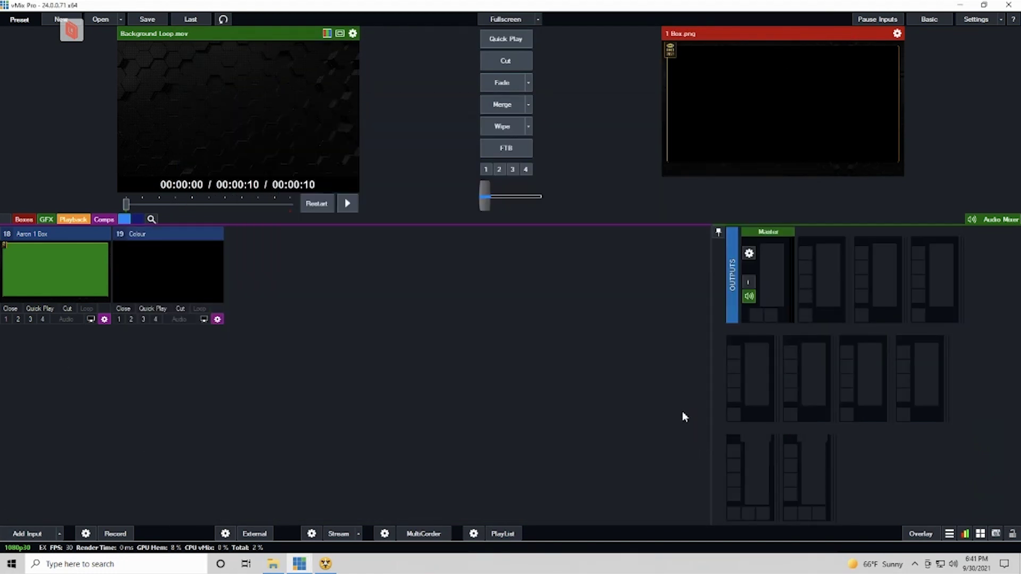
left_click(217, 319)
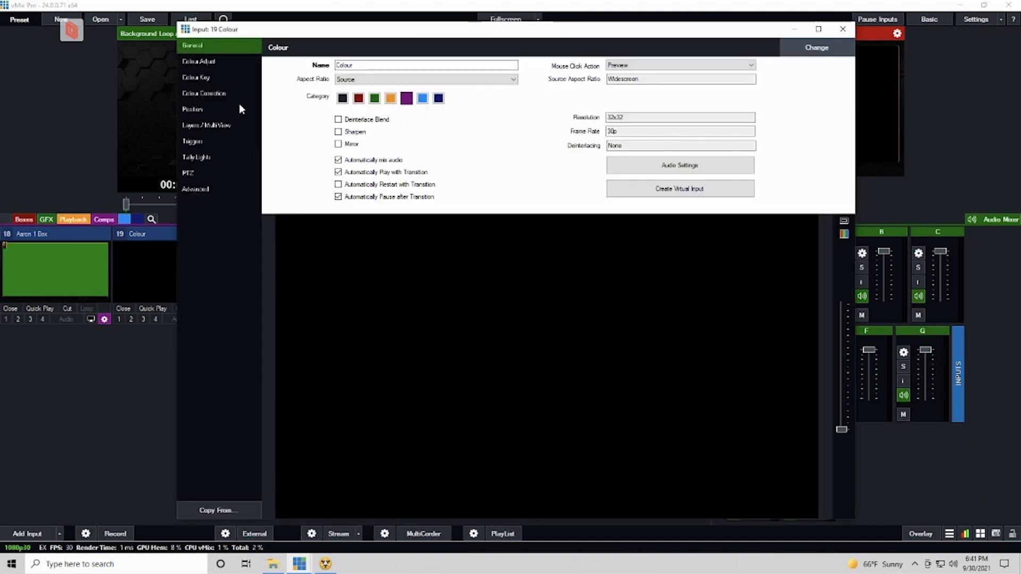
left_click_drag(356, 66, 292, 63)
type("Corey 1 Box")
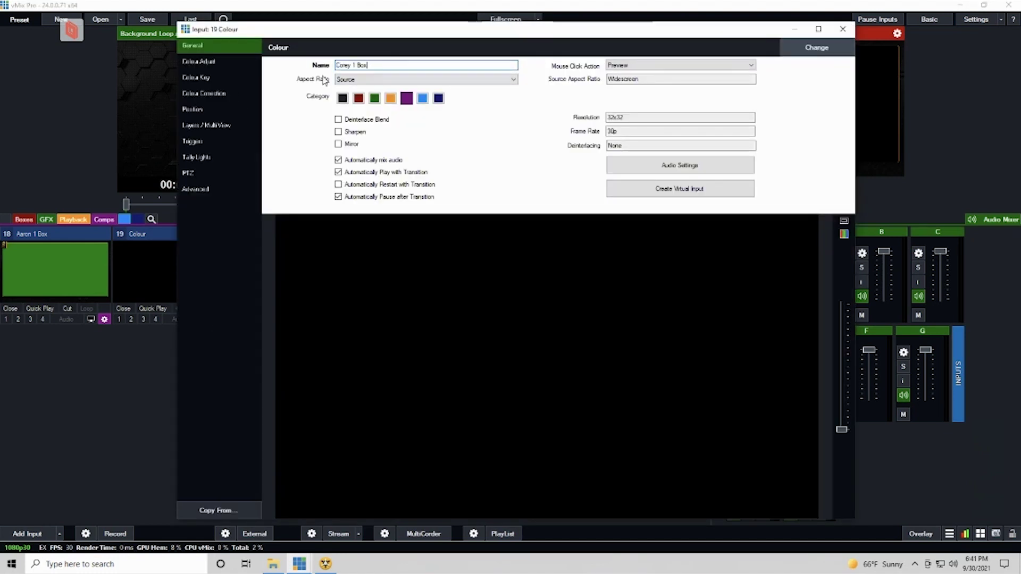
Put the 1 Box.png graphic on layer 9 and the Corey input on layer 2.
left_click(214, 126)
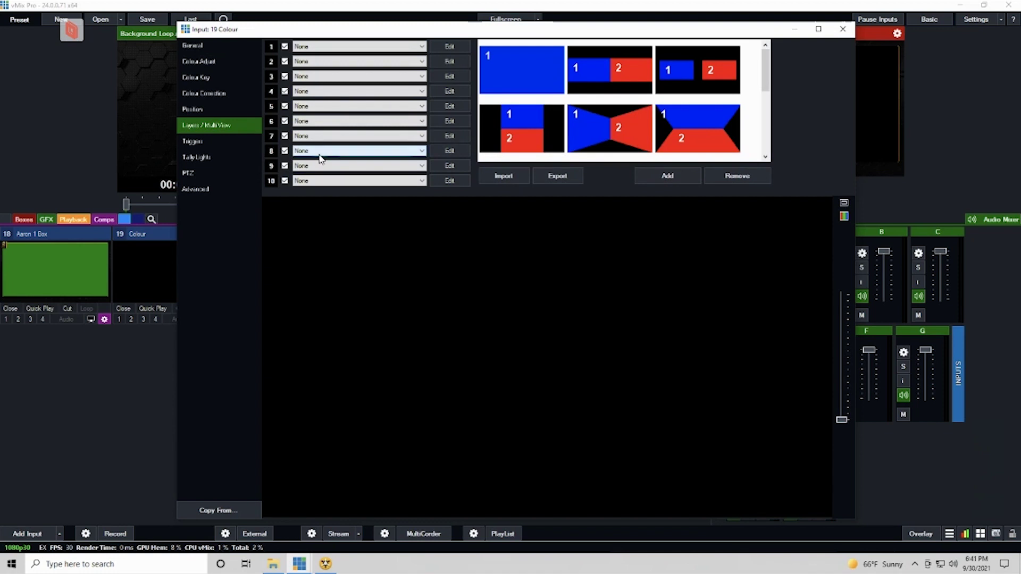
left_click(312, 167)
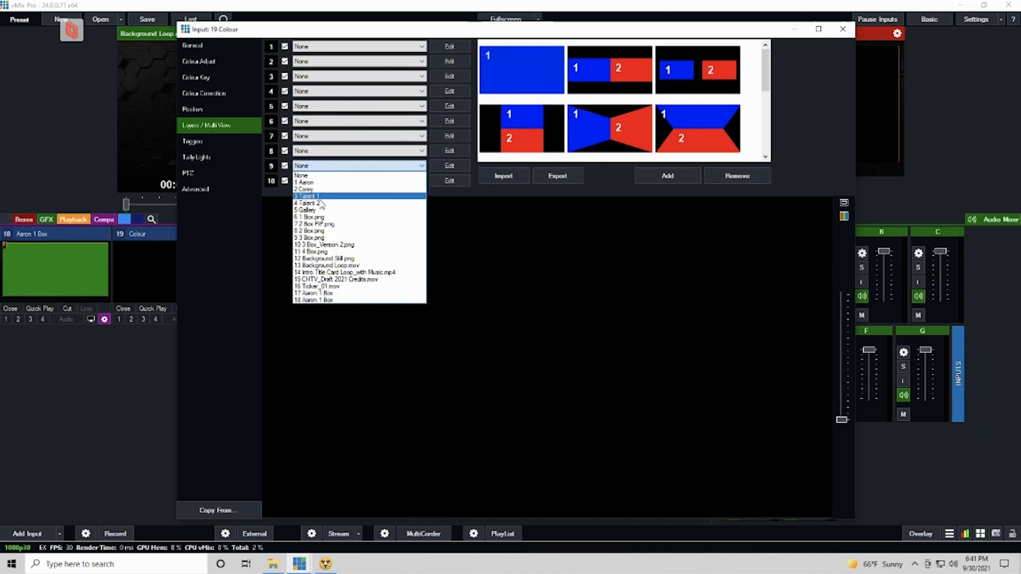
left_click(318, 217)
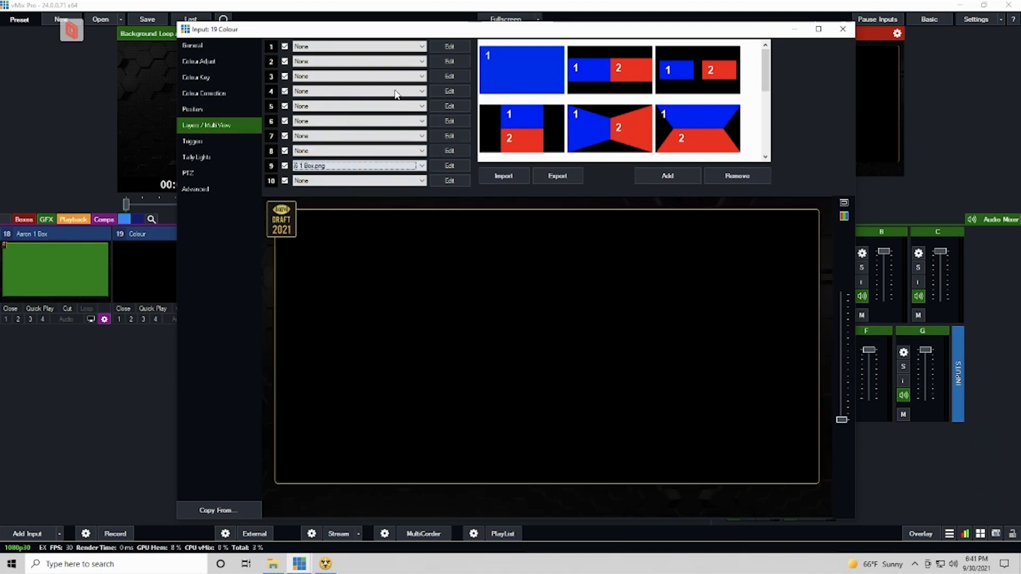
left_click(368, 61)
left_click(340, 81)
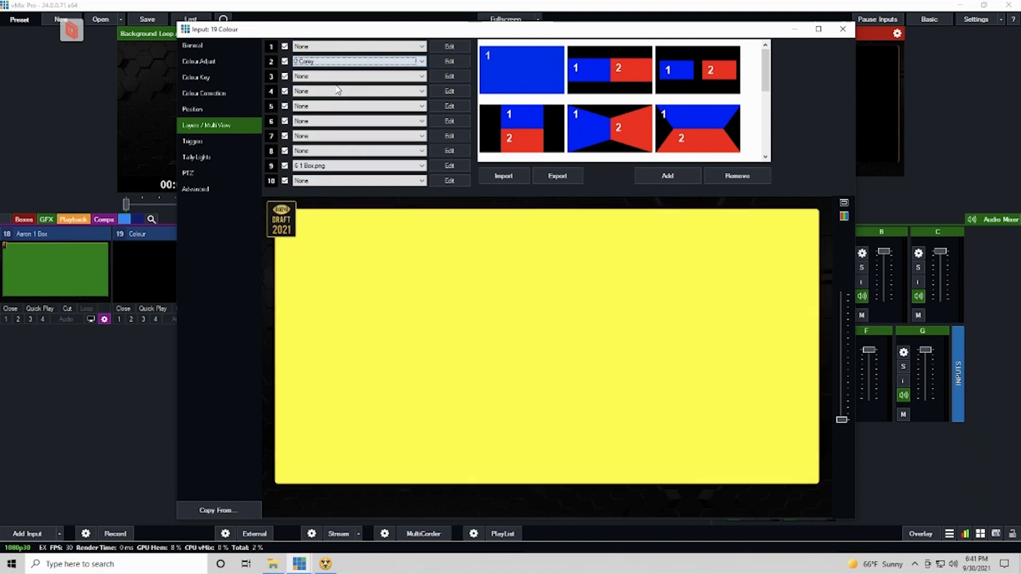
left_click(450, 62)
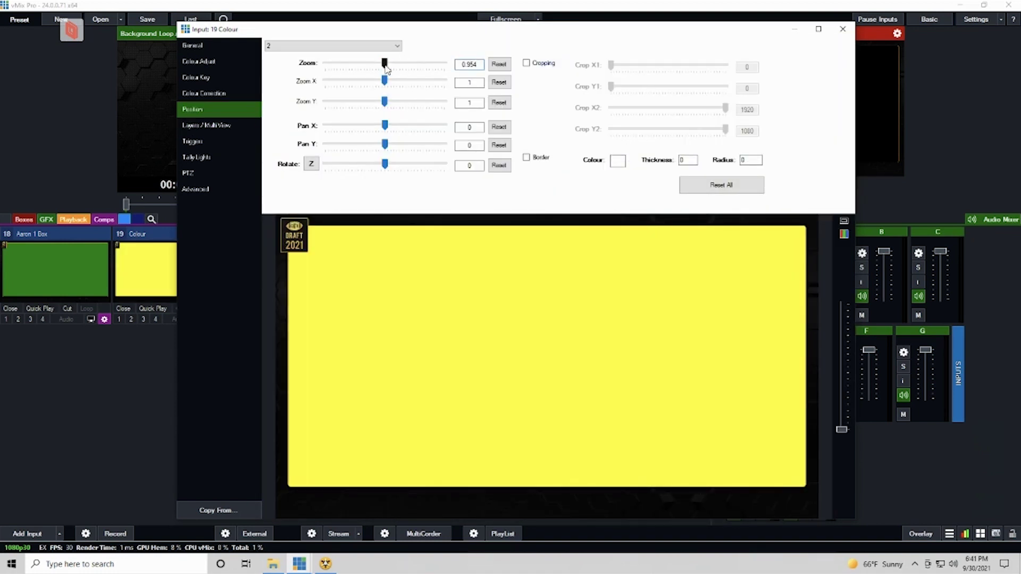
Reset the Corey layer's zoom values to 1 and shrink it slightly.
left_click_drag(387, 70, 383, 69)
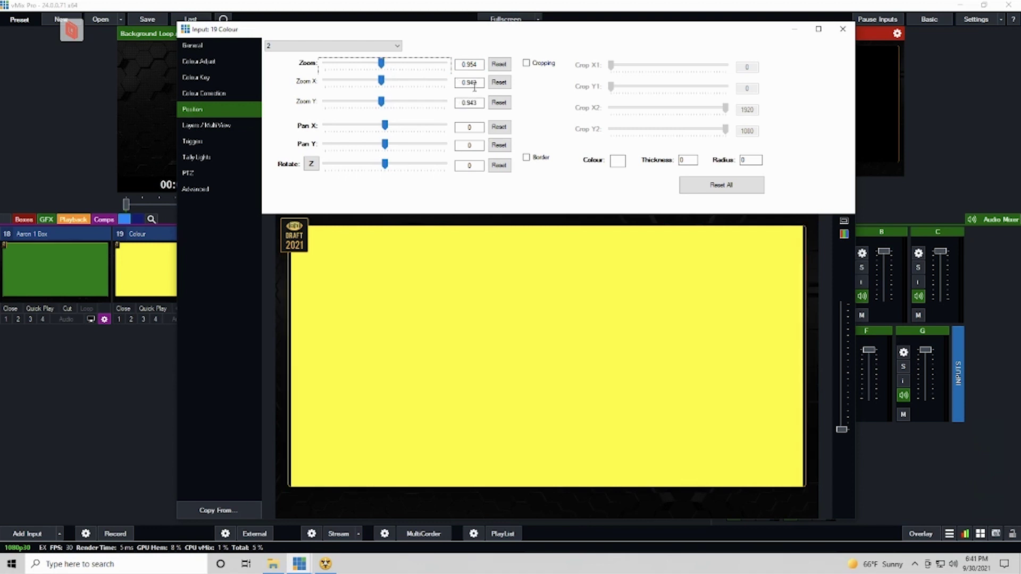
left_click(499, 82)
left_click(499, 102)
left_click(499, 64)
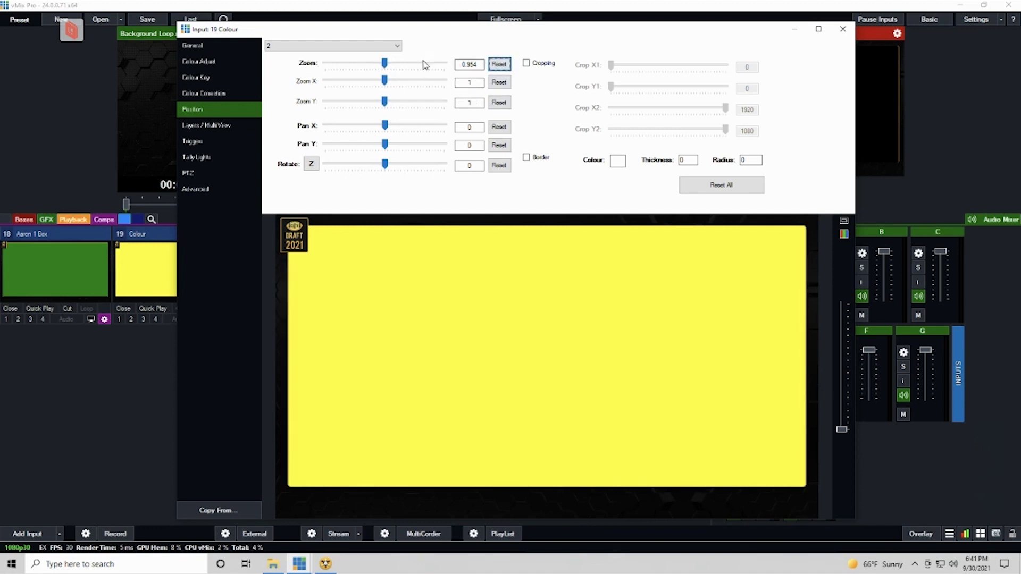
key("shift+Tab")
type("1")
left_click(470, 101)
left_click_drag(386, 61, 375, 65)
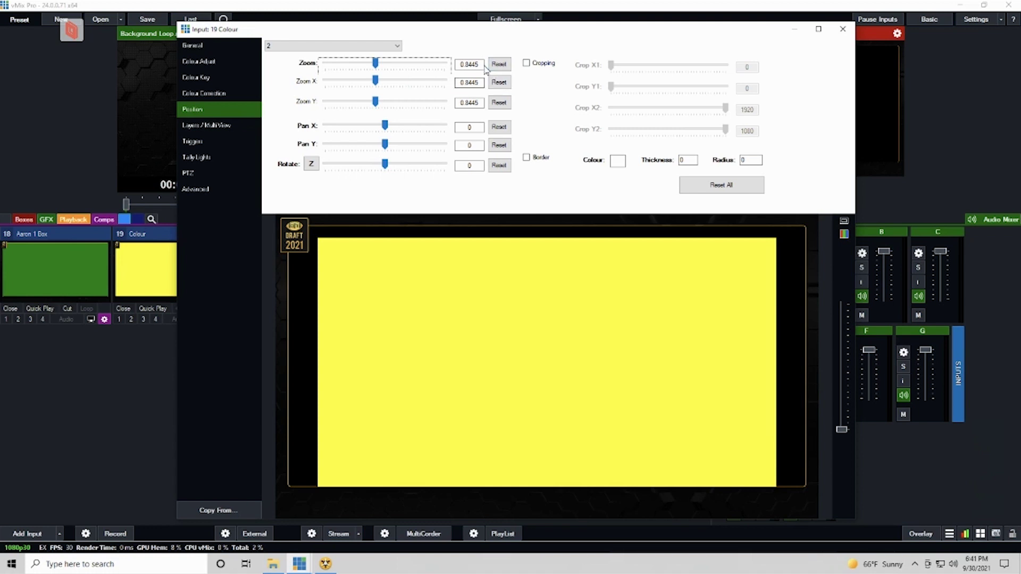
Set the Corey layer's zoom to 0.954 and Pan Y to .045, then close the settings.
left_click_drag(483, 65, 459, 65)
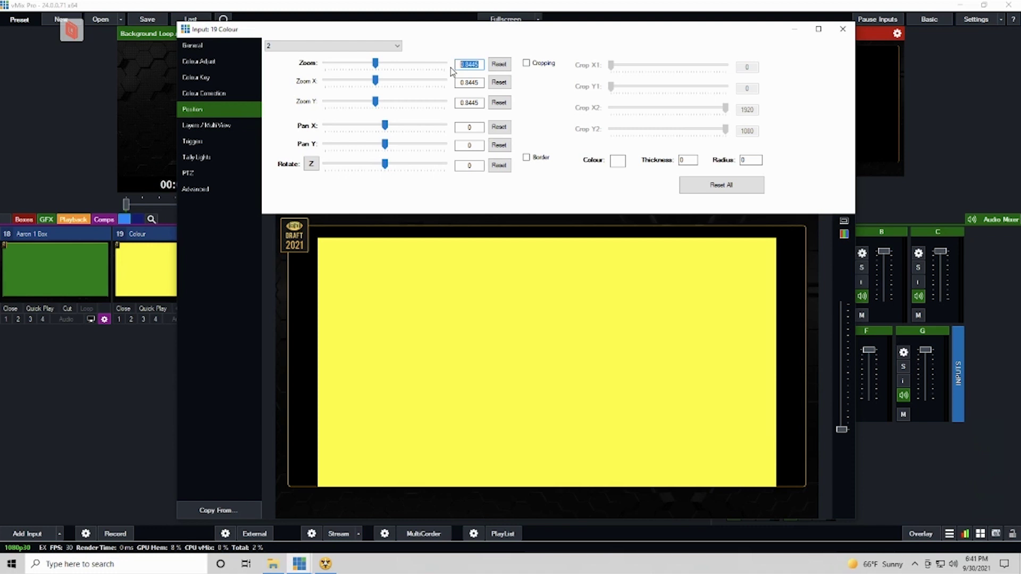
type("0.954")
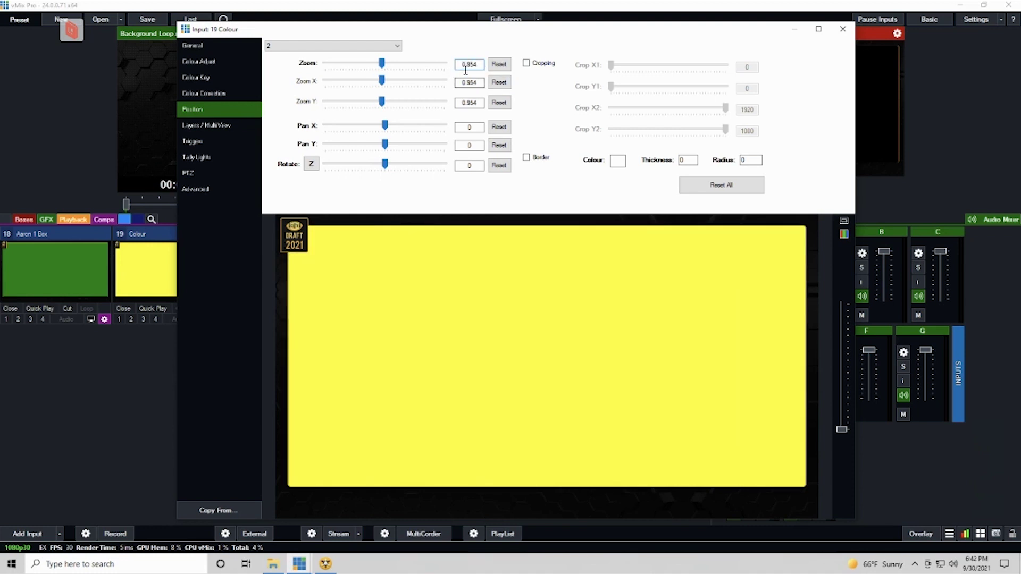
double_click(470, 145)
type(".045")
left_click(842, 29)
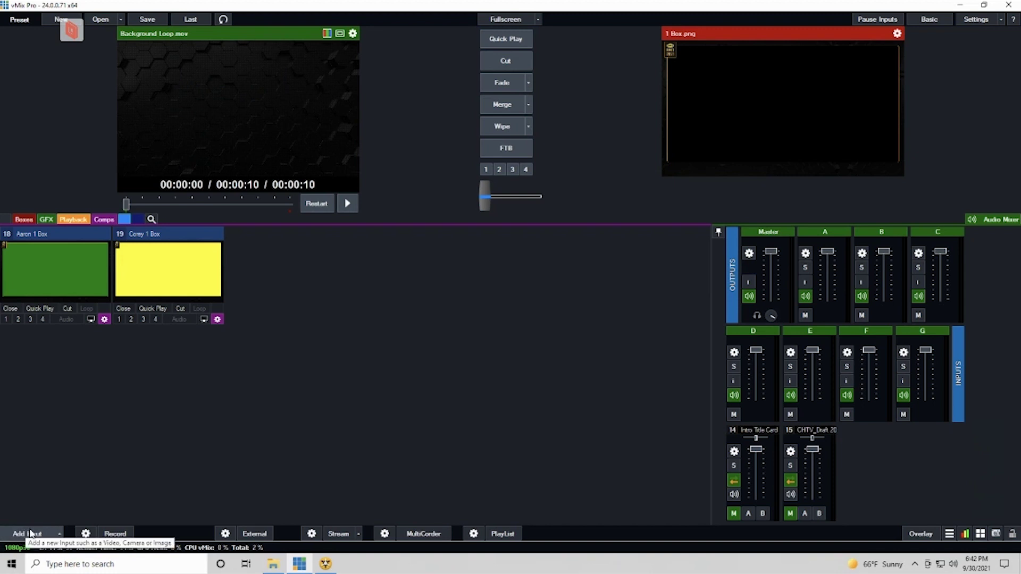
Add a new colour input and name it '2 Box Aaron Corey'.
left_click(30, 533)
left_click(254, 312)
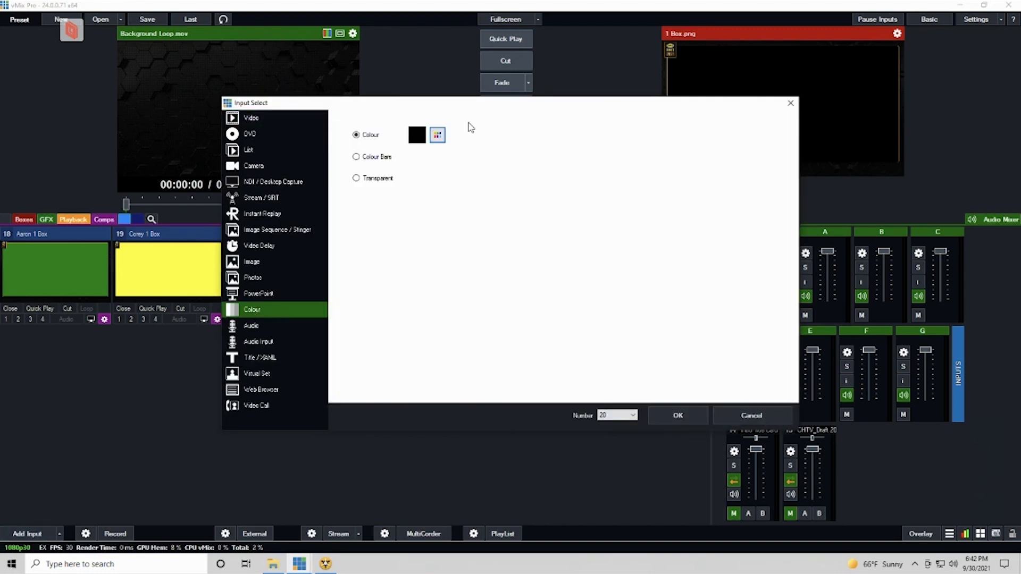
left_click(671, 415)
left_click(330, 319)
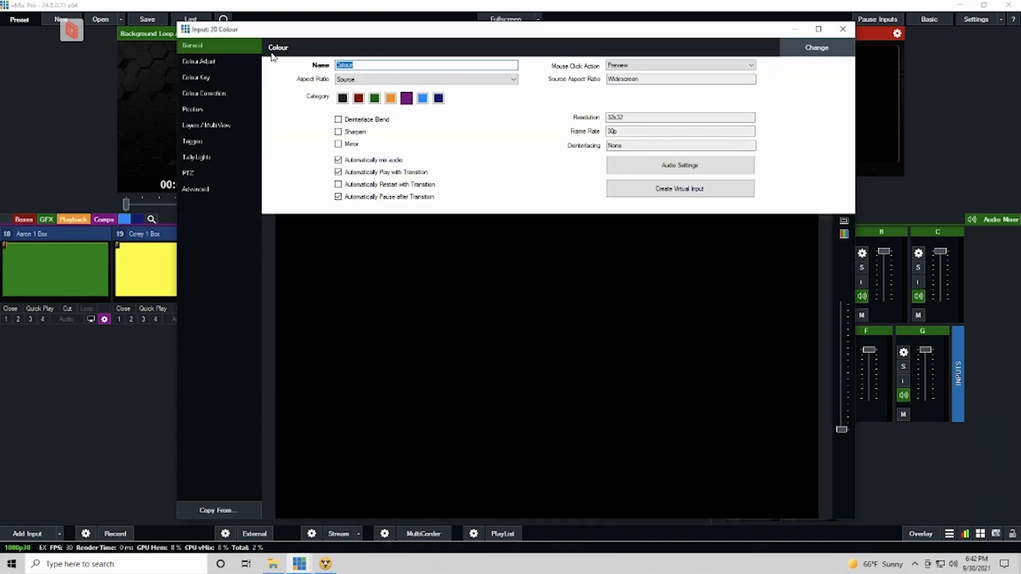
type("2 Box Aaron Corey")
Assign the 2 Box.png graphic to layer 9 and the Aaron input to layer 2.
left_click(212, 125)
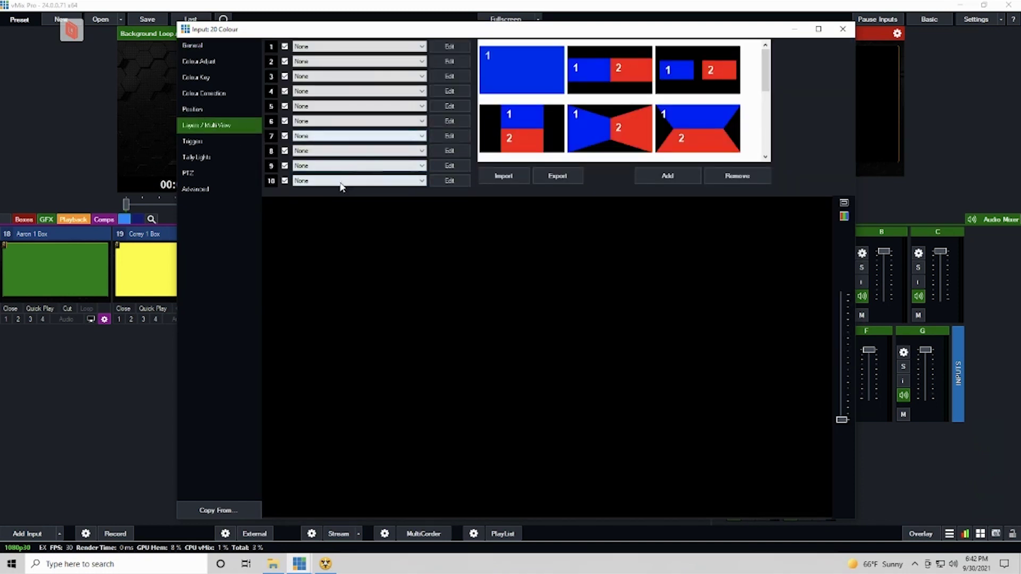
left_click(338, 165)
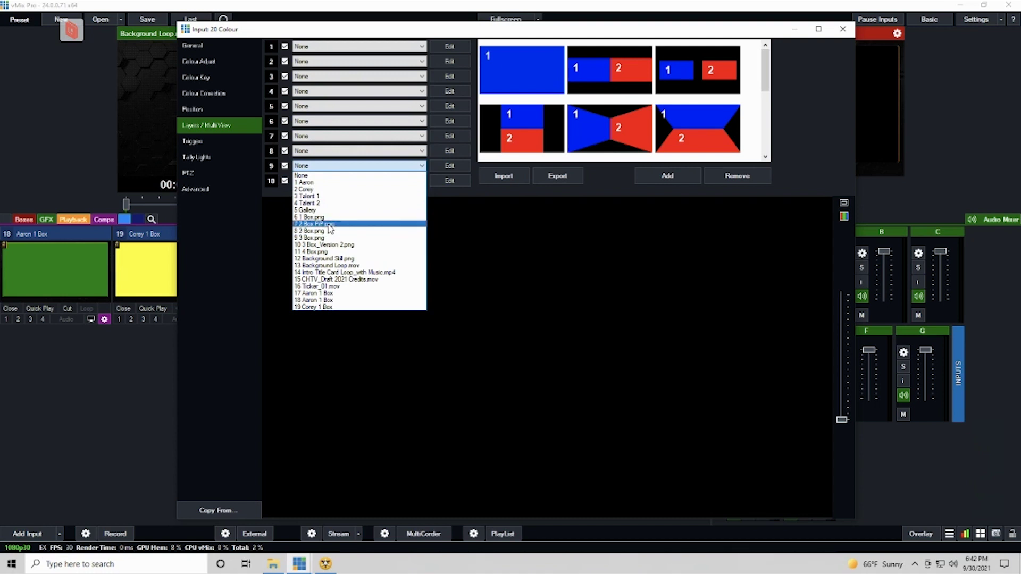
left_click(329, 224)
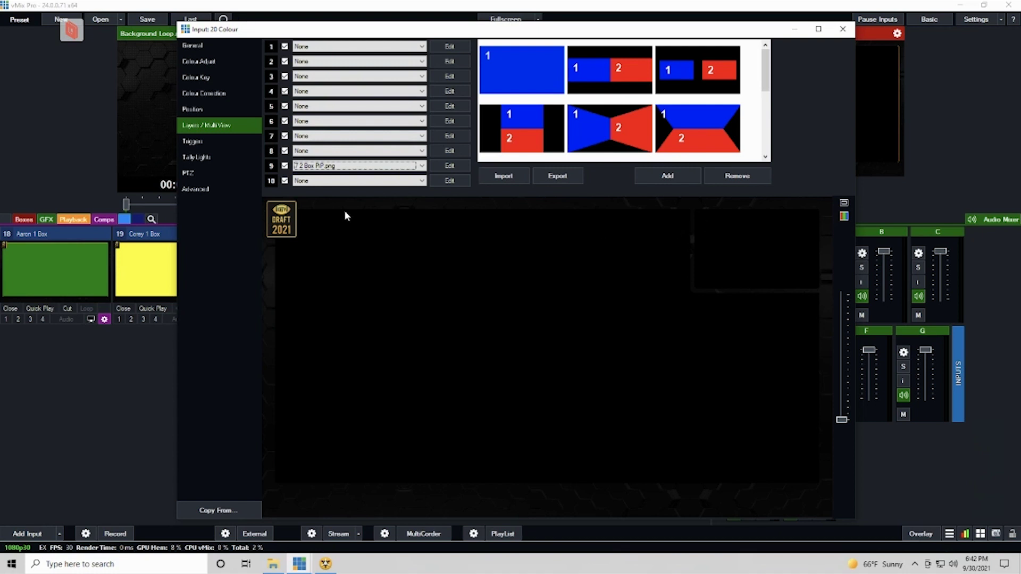
left_click(331, 166)
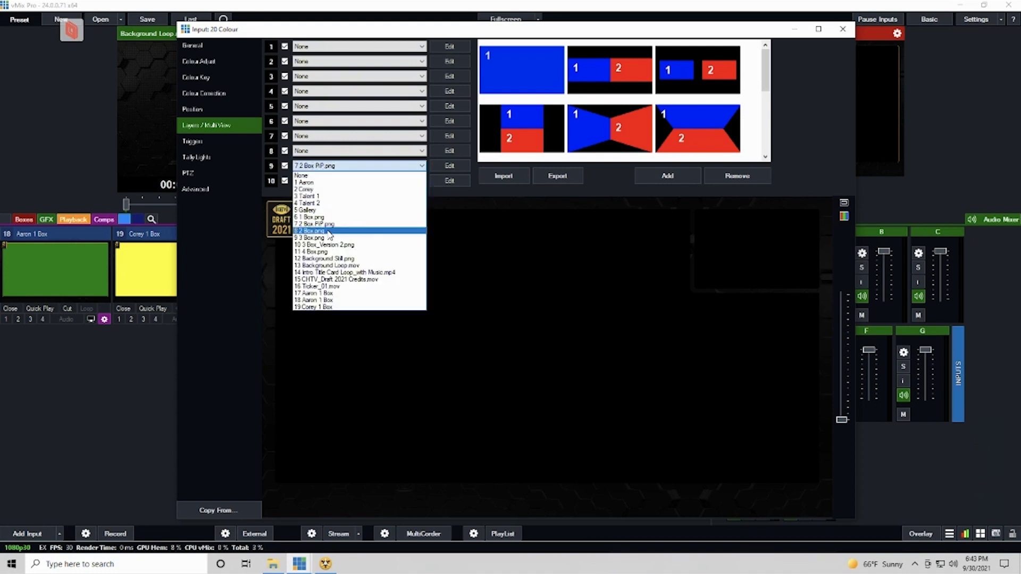
left_click(362, 217)
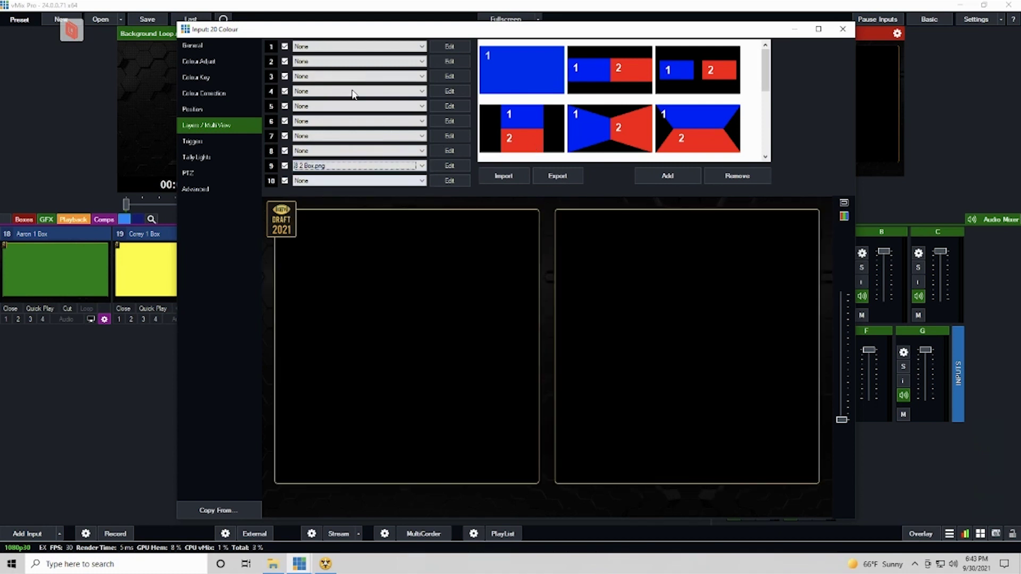
left_click(331, 62)
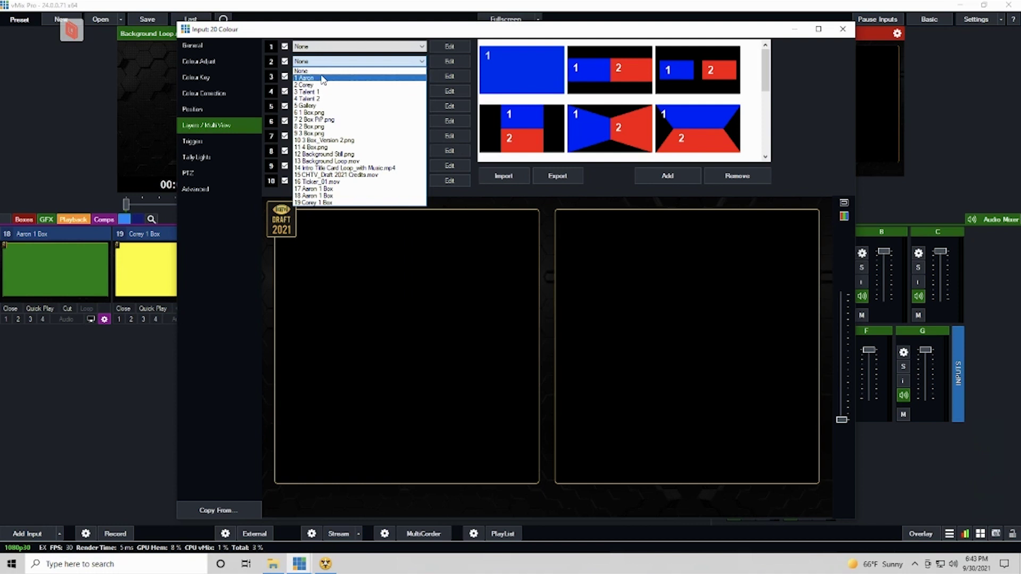
left_click(320, 77)
left_click(448, 62)
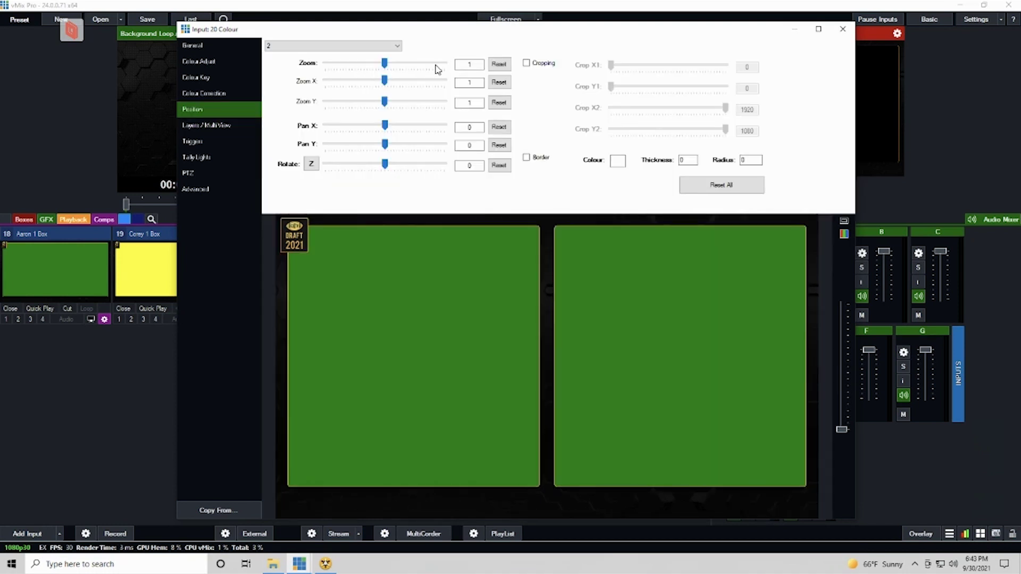
Set the Aaron layer's Zoom to 0.954 and Pan Y to 0.045.
double_click(477, 64)
scroll(393, 62, "down", 2)
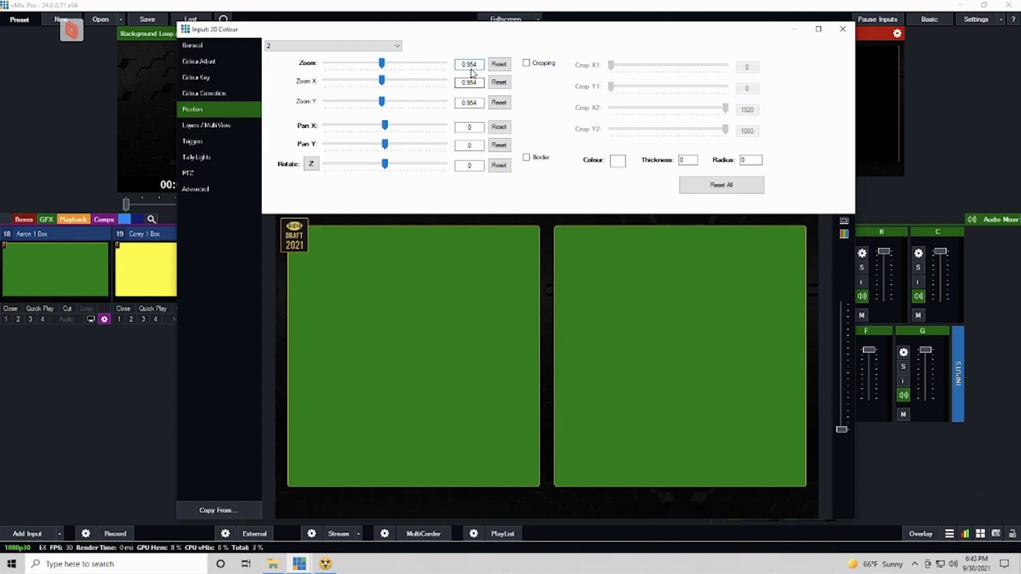
double_click(470, 145)
type("0.045")
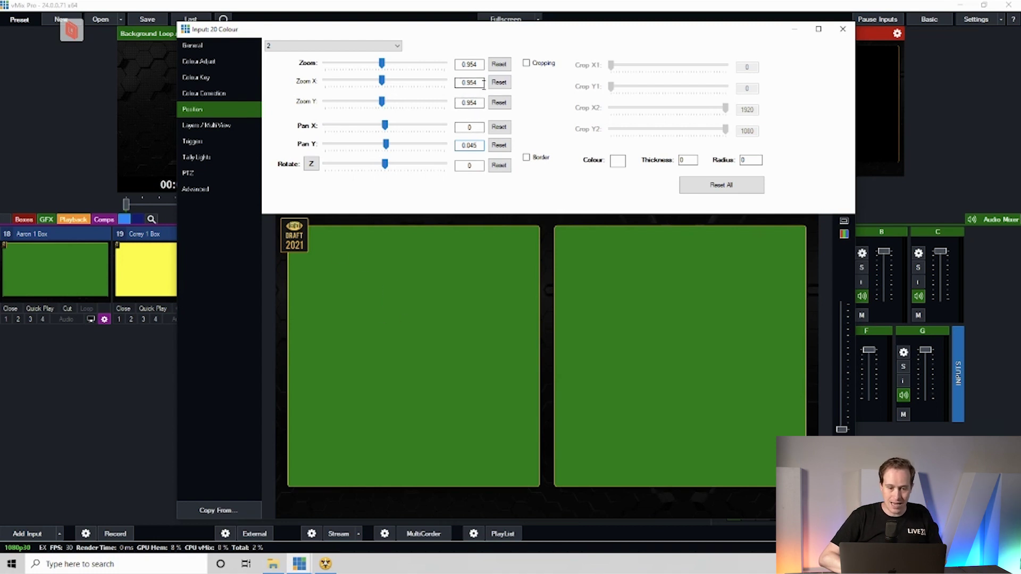
double_click(476, 127)
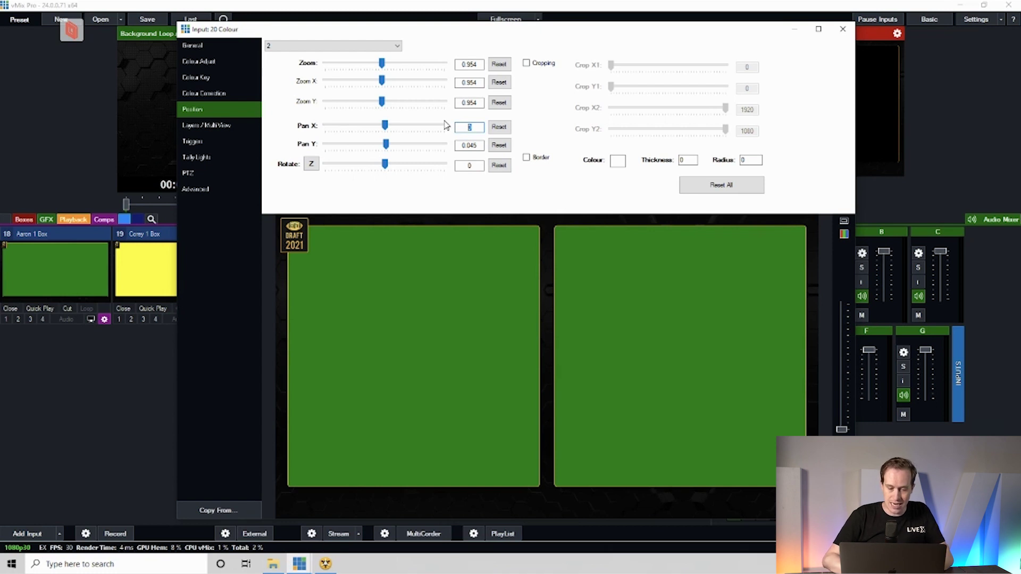
Set the Aaron layer's Pan X to -0.5 and enable Cropping.
type("-0.5")
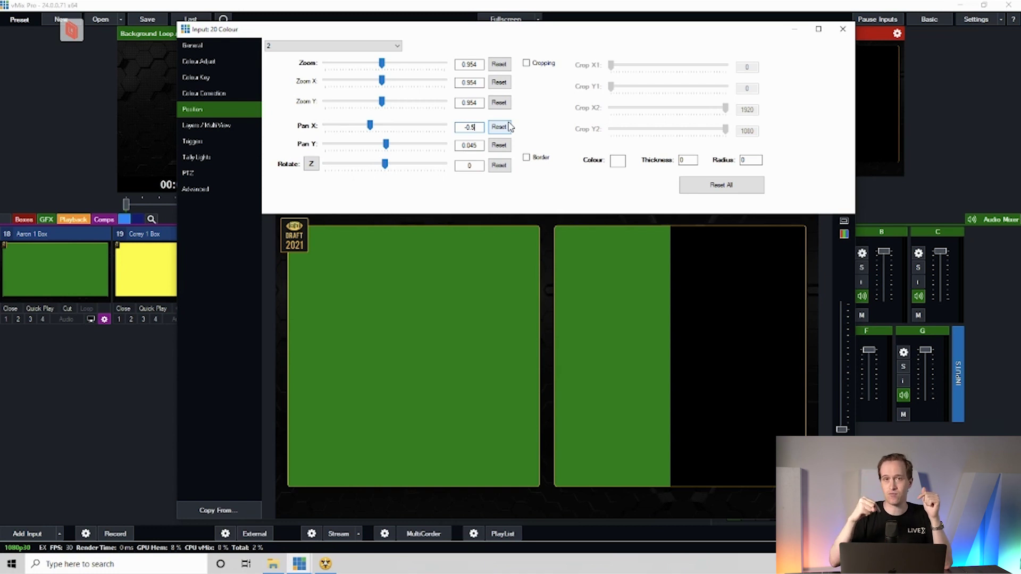
left_click(526, 63)
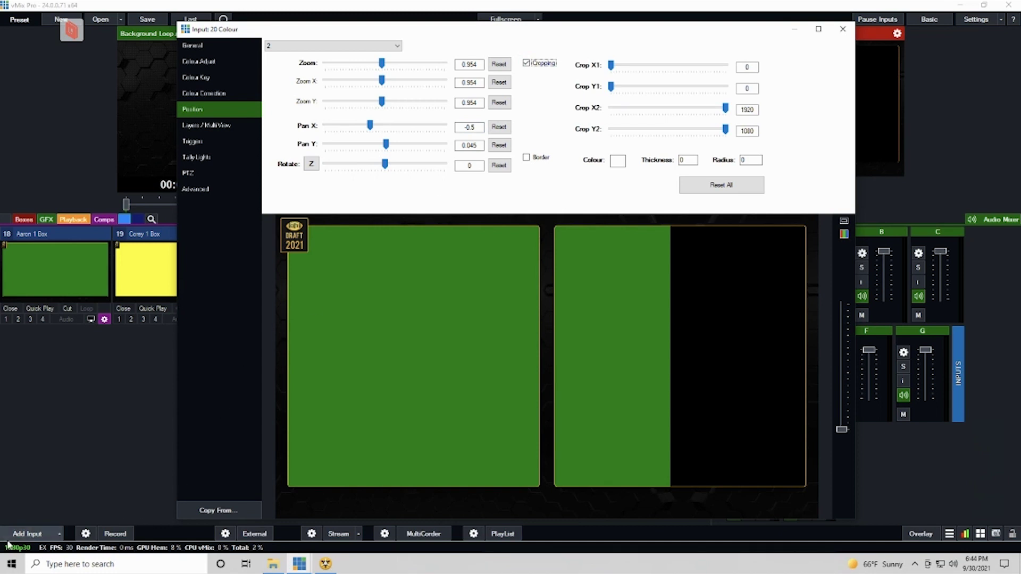
Launch Calculator and enter the 1920 output width.
left_click(11, 564)
type("calc")
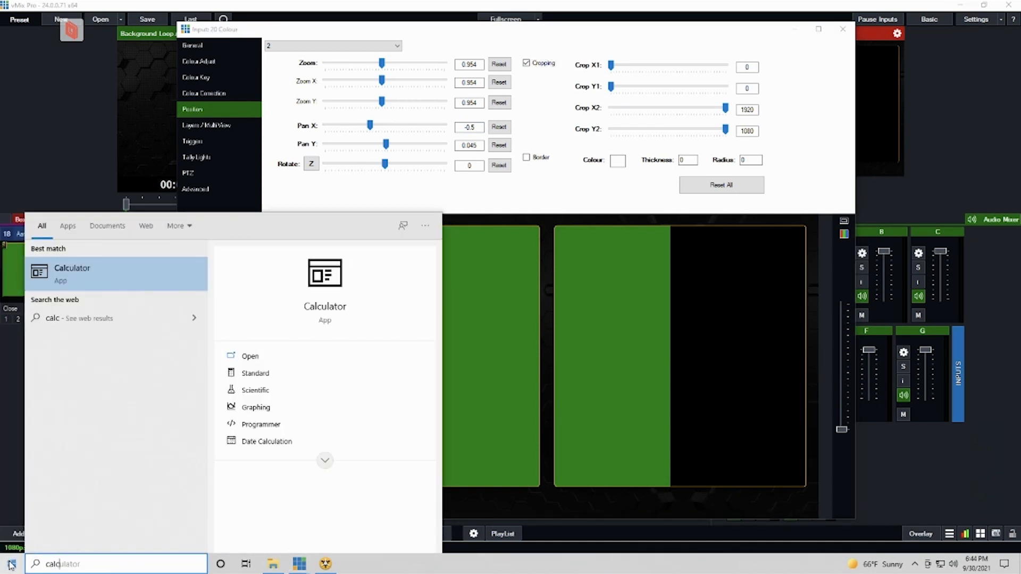
key("Return")
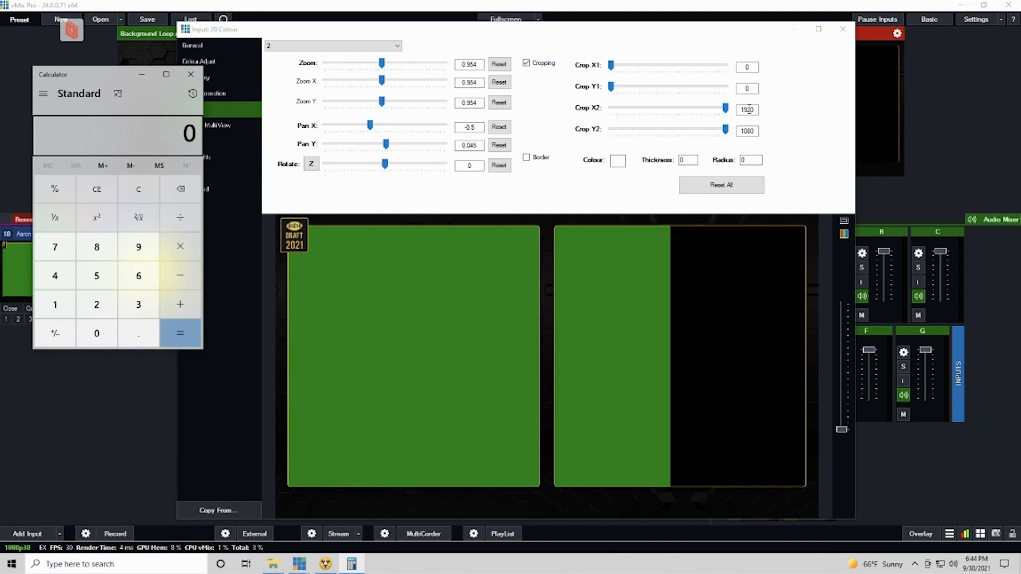
left_click(66, 305)
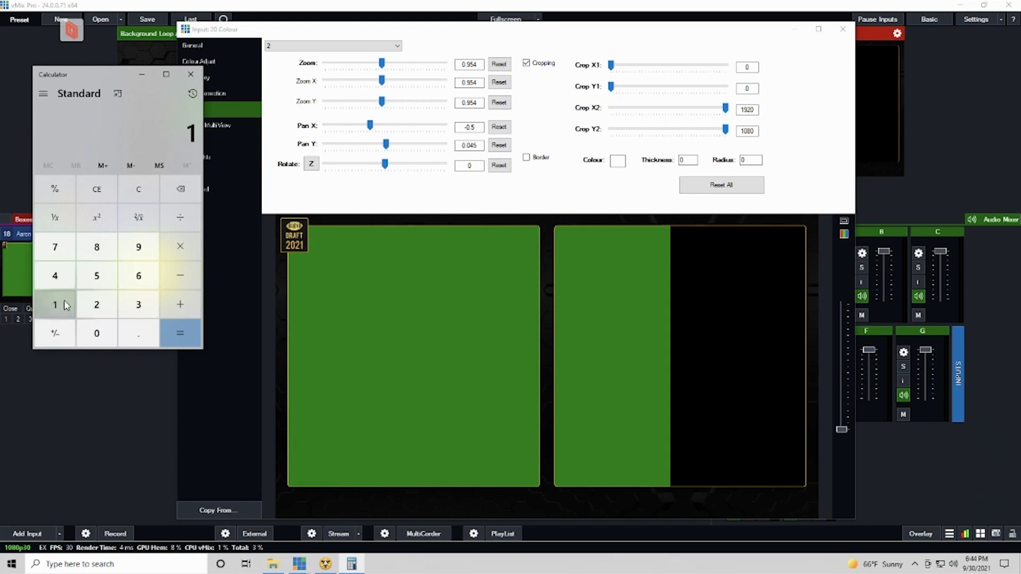
left_click(139, 246)
left_click(96, 304)
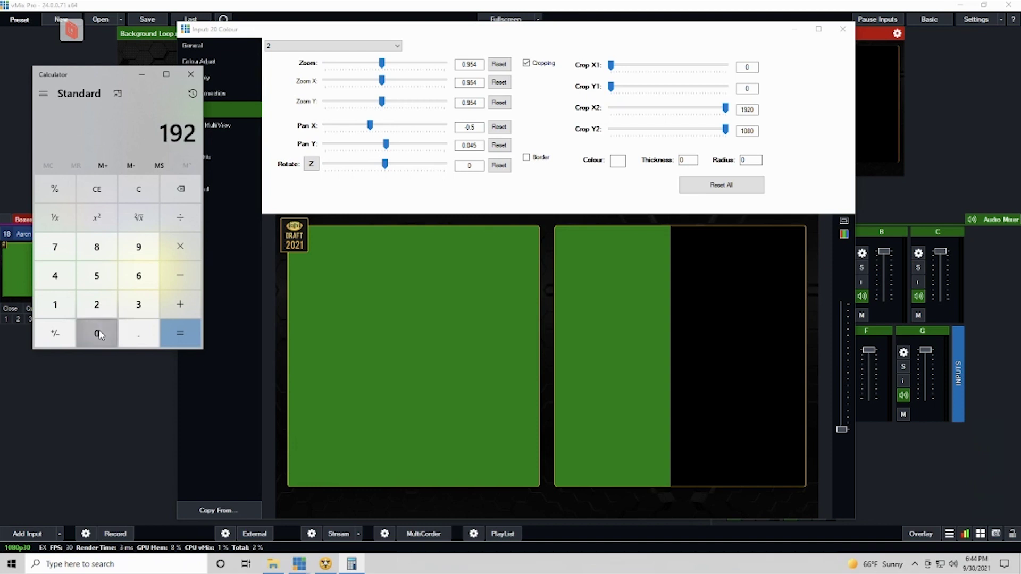
left_click(99, 334)
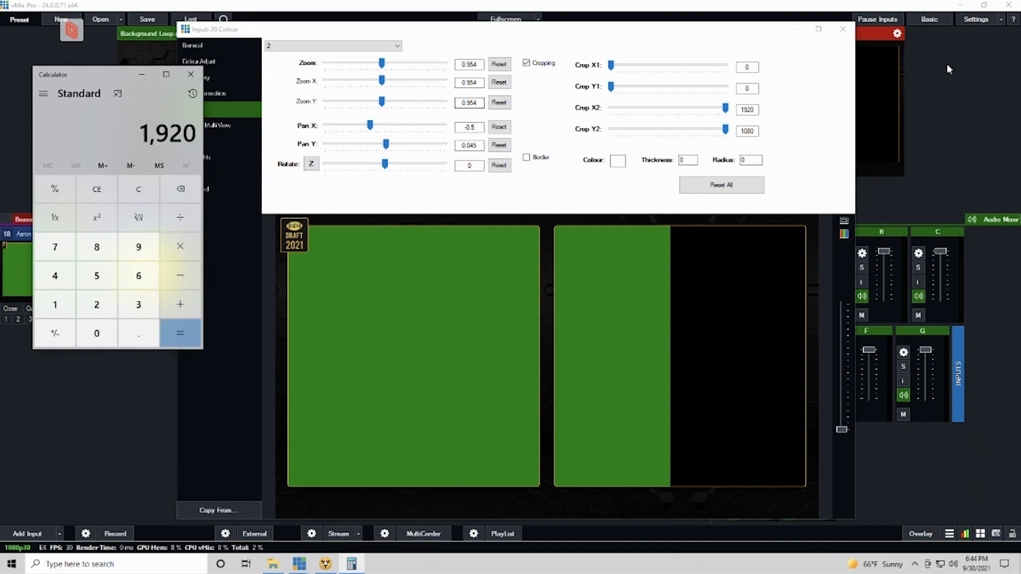
Check that the vMix output size in Display settings is 1920x1080.
left_click(845, 28)
left_click(967, 22)
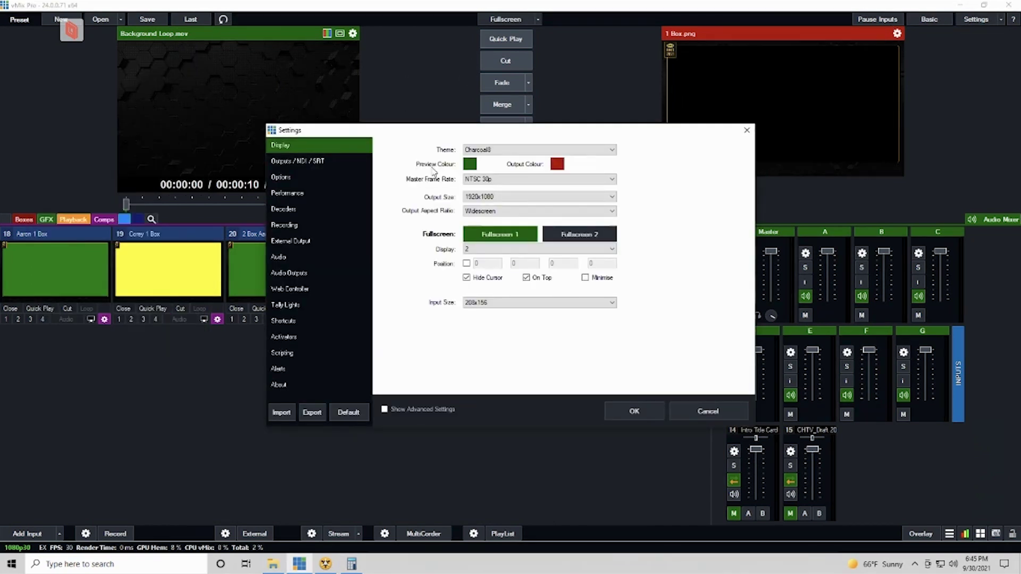
left_click(494, 197)
left_click(479, 359)
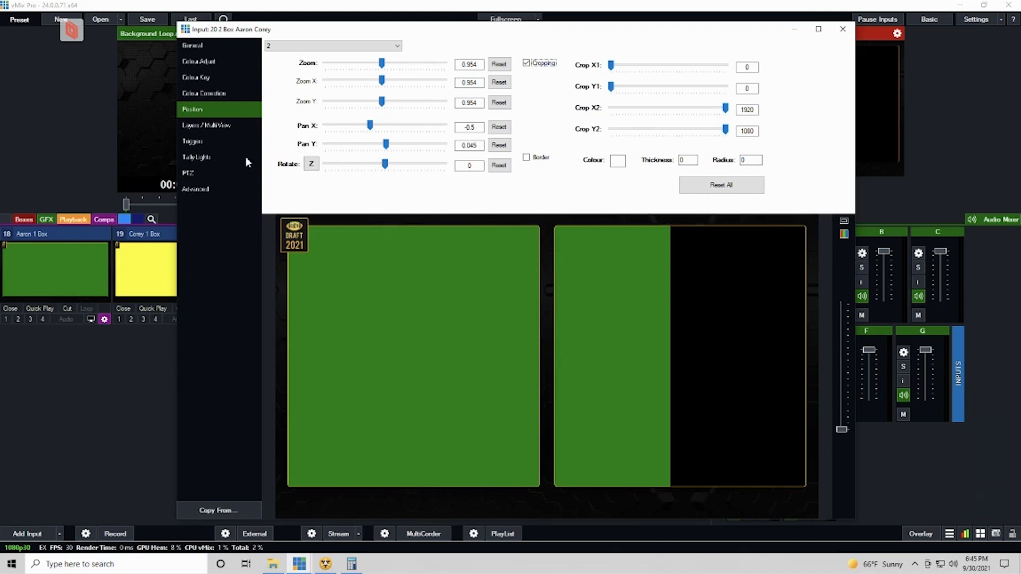
Reopen the Aaron layer's position editor and compute 1920 ÷ 4 = 480 in Calculator.
left_click(223, 125)
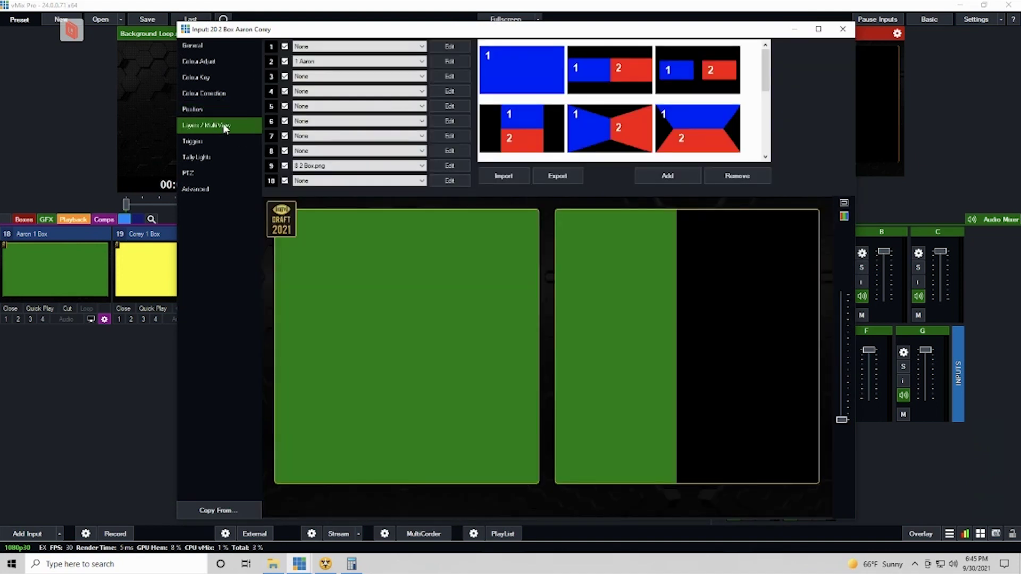
left_click(451, 62)
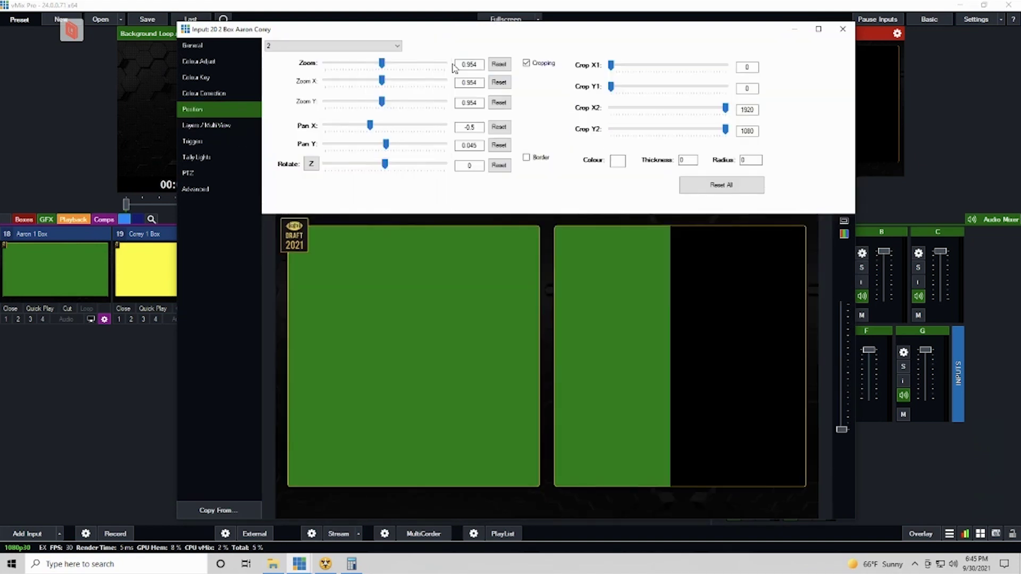
left_click(352, 564)
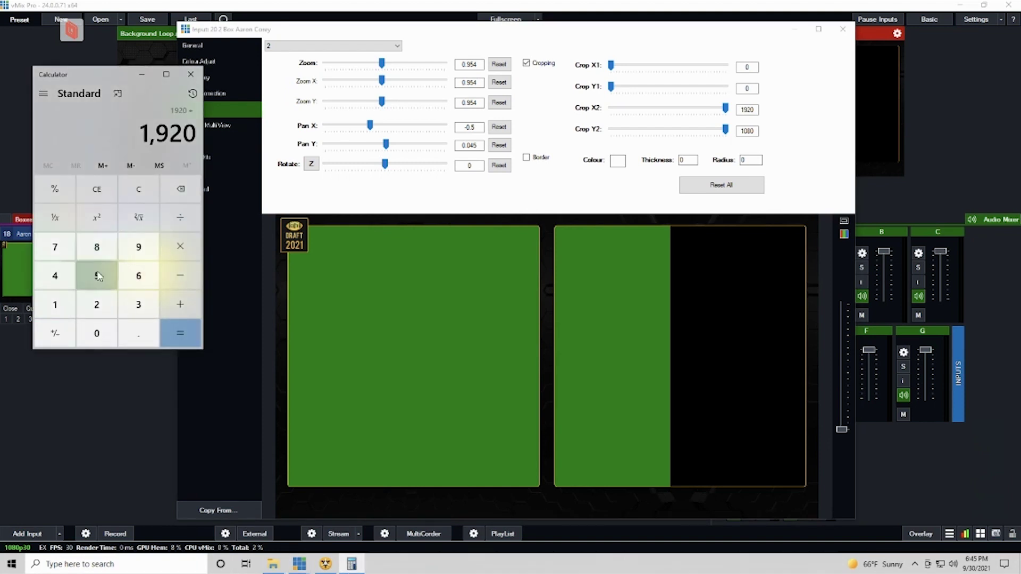
left_click(62, 276)
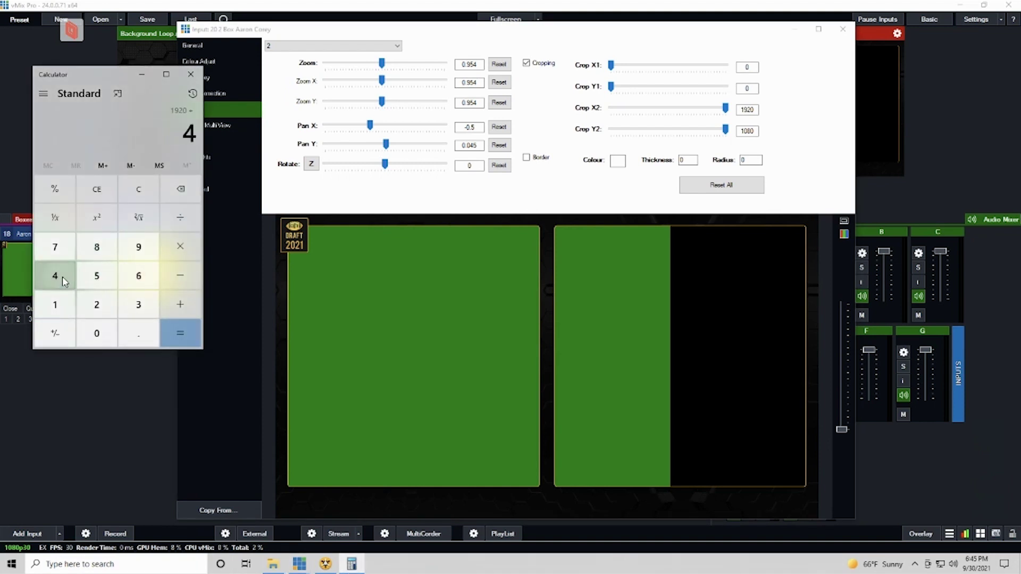
left_click(180, 335)
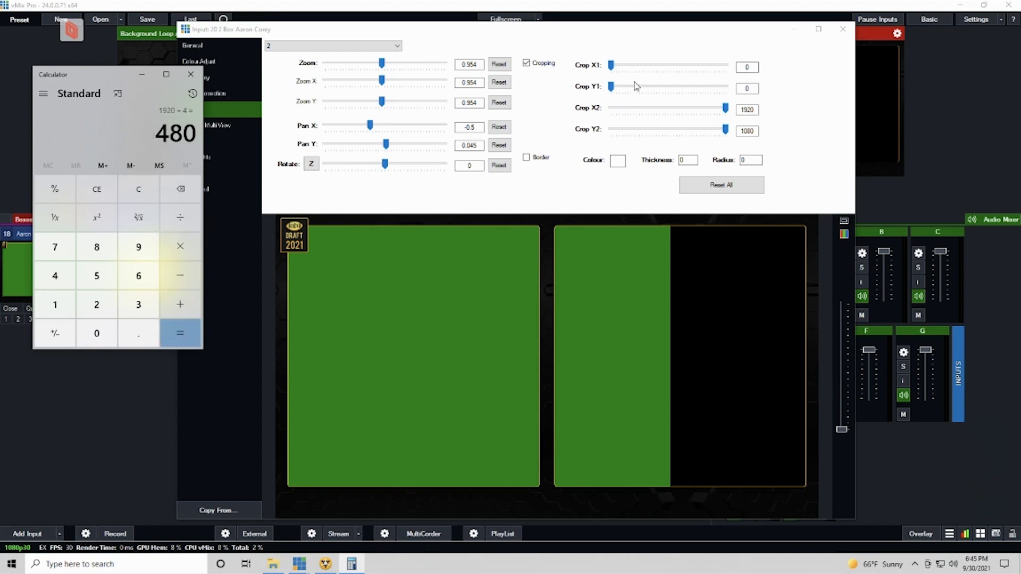
Set the Aaron layer's Crop X1 to 480 and Crop X2 to 1440.
left_click(754, 68)
type("480")
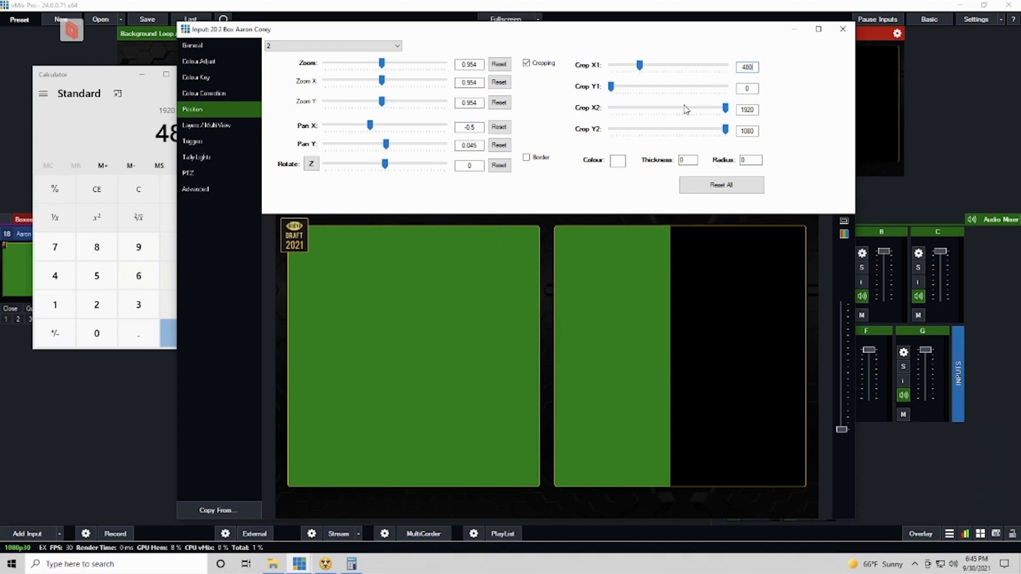
double_click(745, 108)
type("1440")
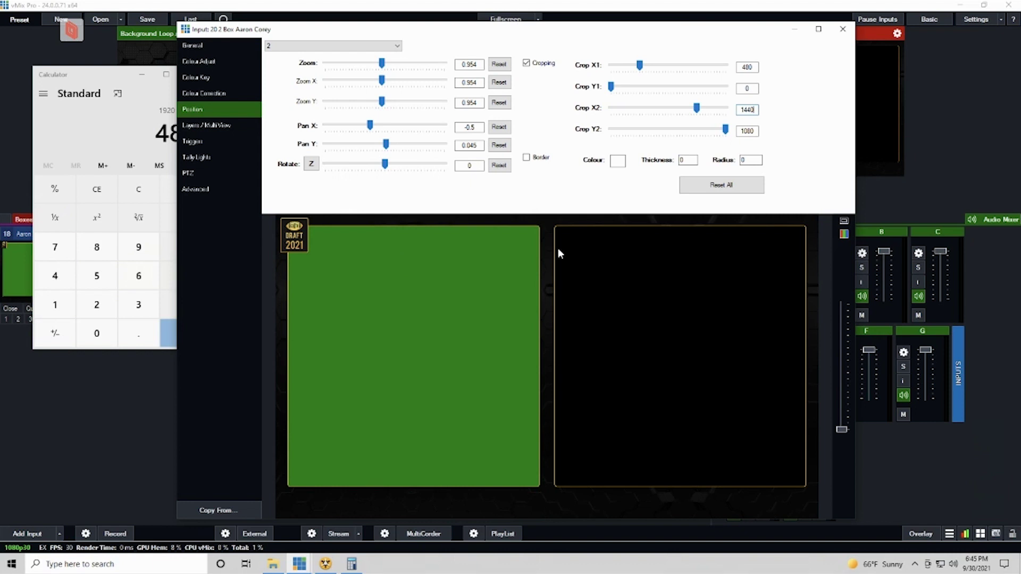
left_click(98, 74)
Close Calculator and assign the Corey input to layer 3.
left_click(193, 75)
left_click(308, 53)
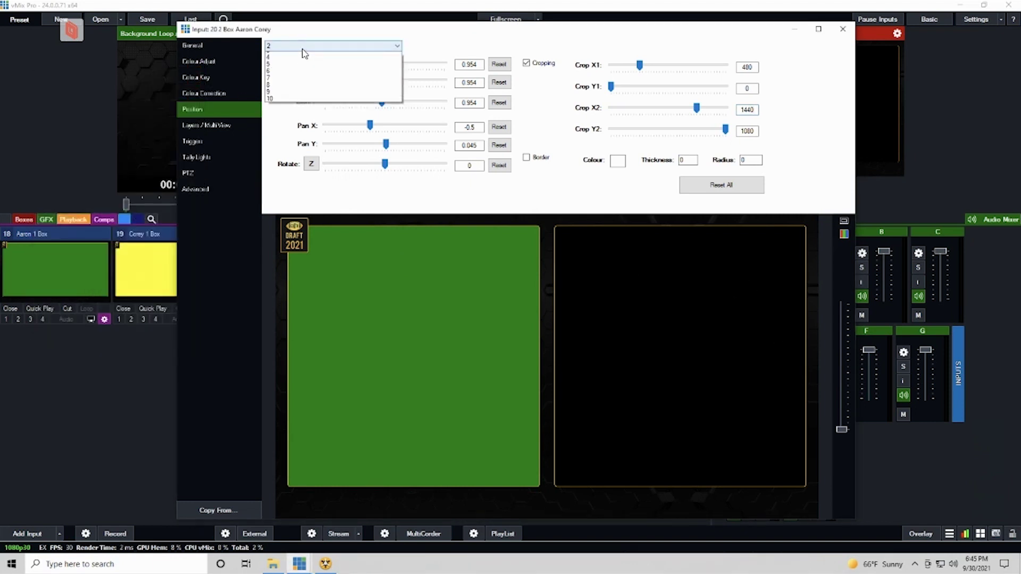
left_click(199, 124)
left_click(199, 123)
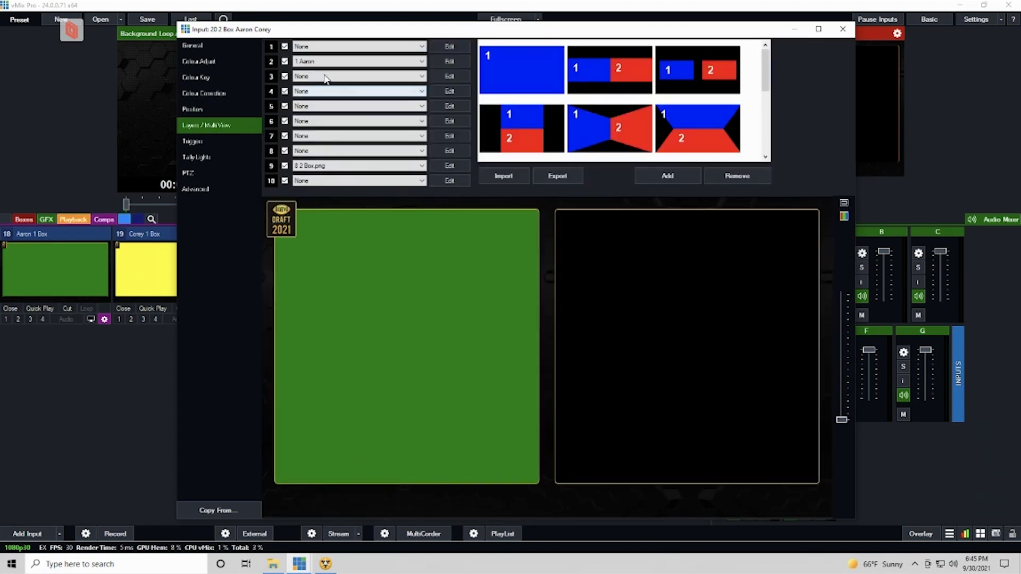
left_click(323, 76)
left_click(319, 101)
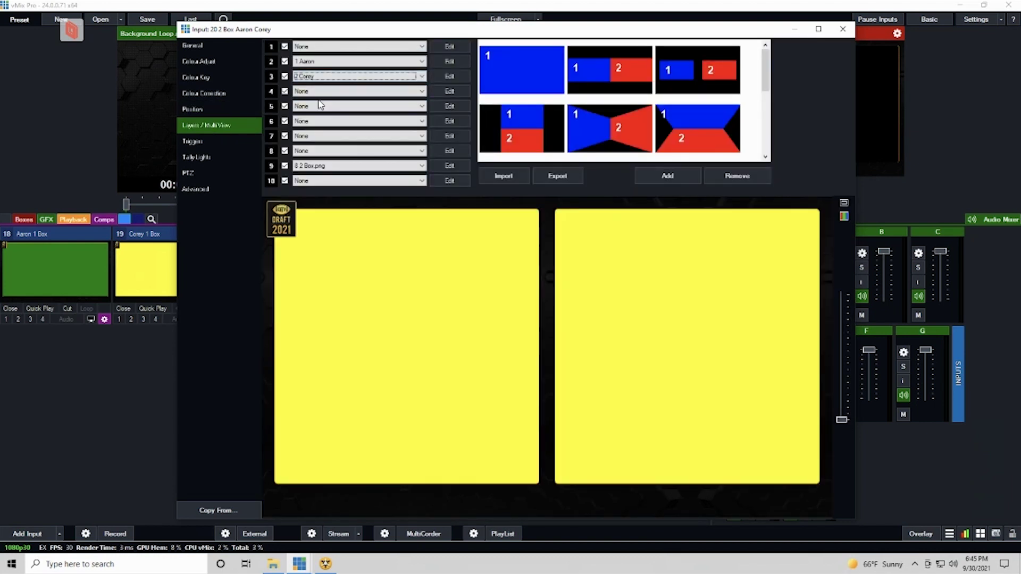
left_click(455, 78)
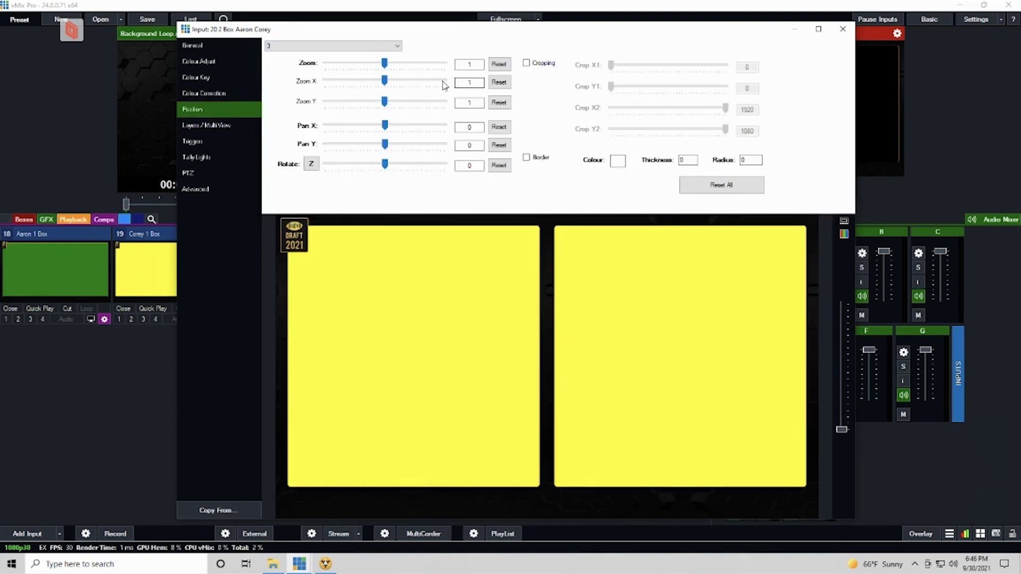
Give Corey's layer Zoom 0.954, Pan X 0.5, Pan Y 0.045, and enable Cropping.
double_click(474, 64)
type("0.954")
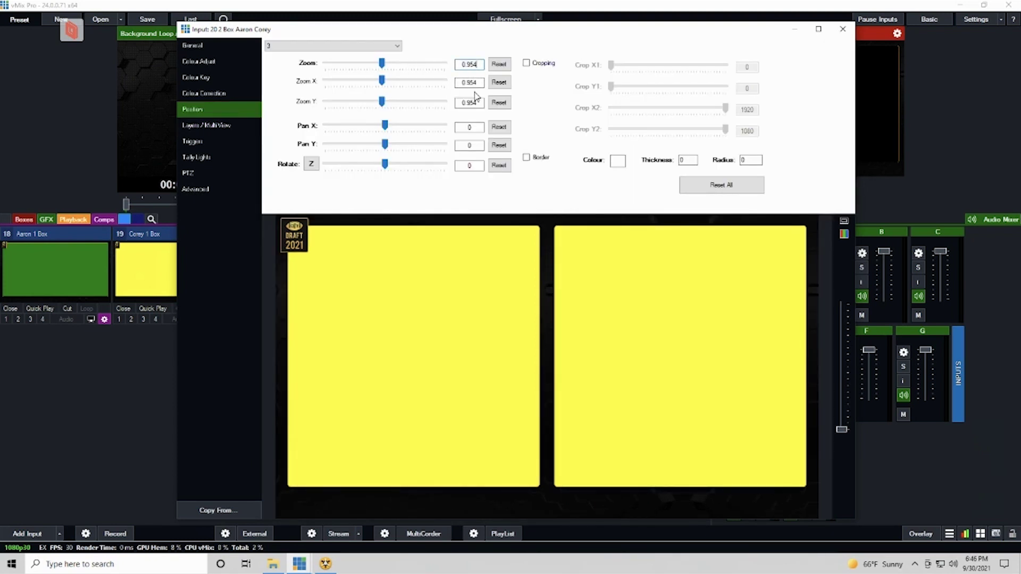
double_click(470, 128)
type("0.045")
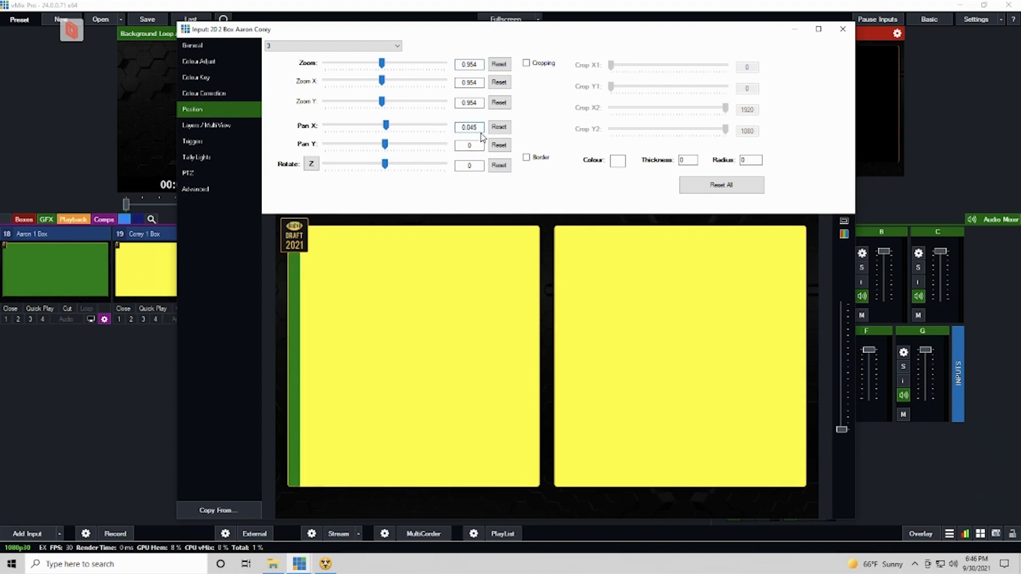
double_click(470, 145)
type("0.045")
double_click(470, 128)
type("5")
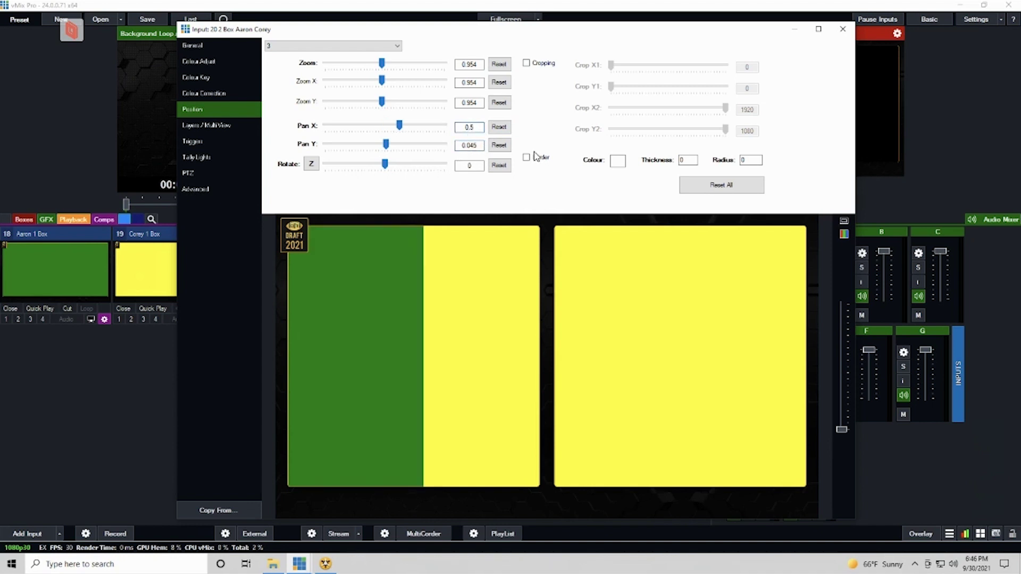
left_click(527, 63)
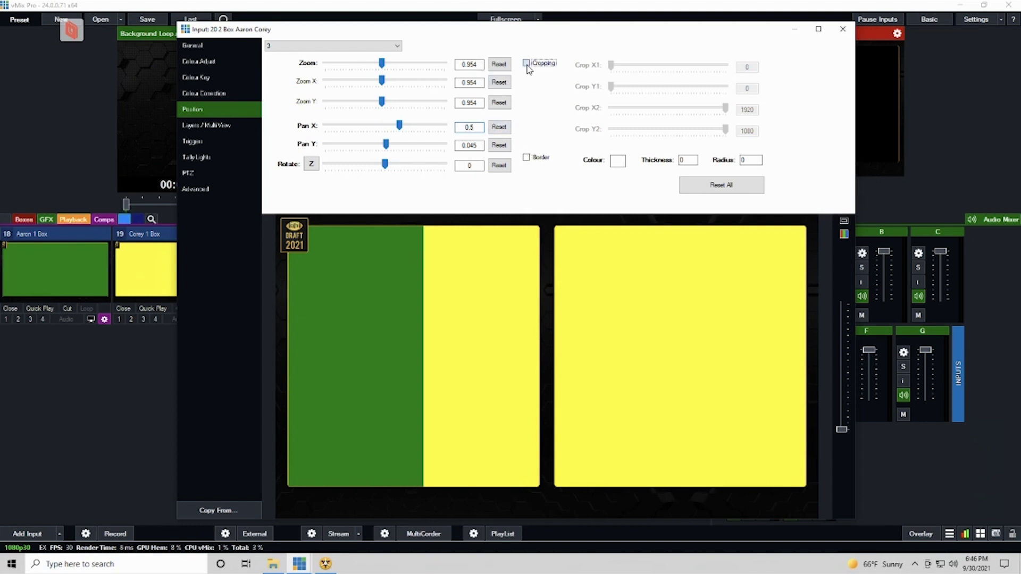
Set Corey's layer Crop X1 to 480 and Crop X2 to 1440.
left_click(680, 64)
left_click(752, 110)
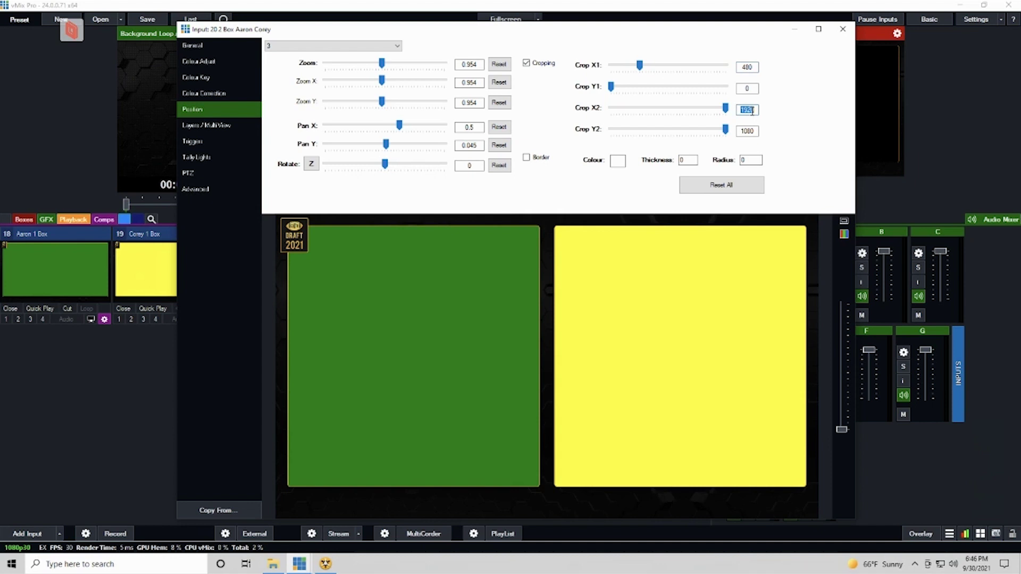
type("1440")
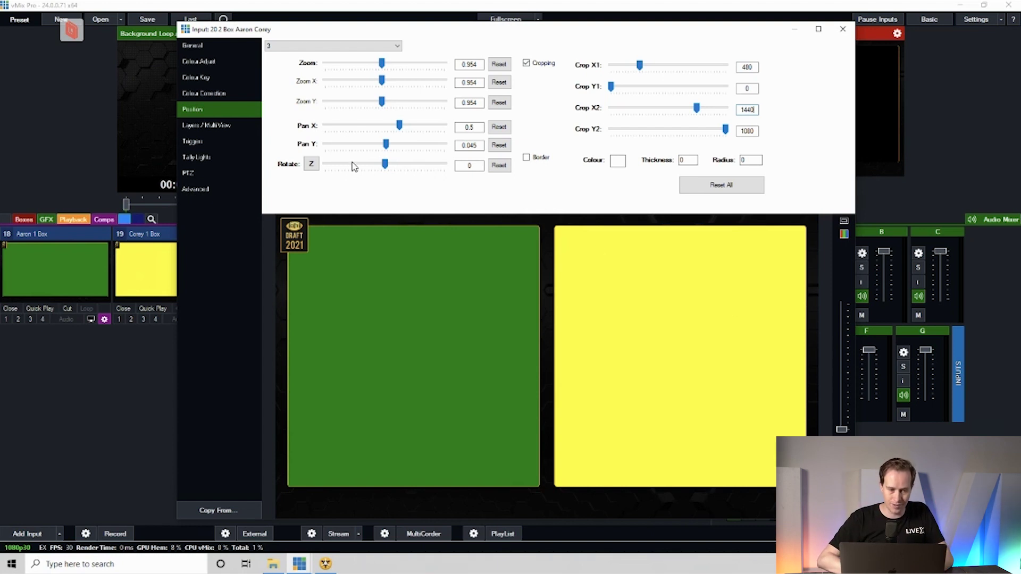
left_click(844, 32)
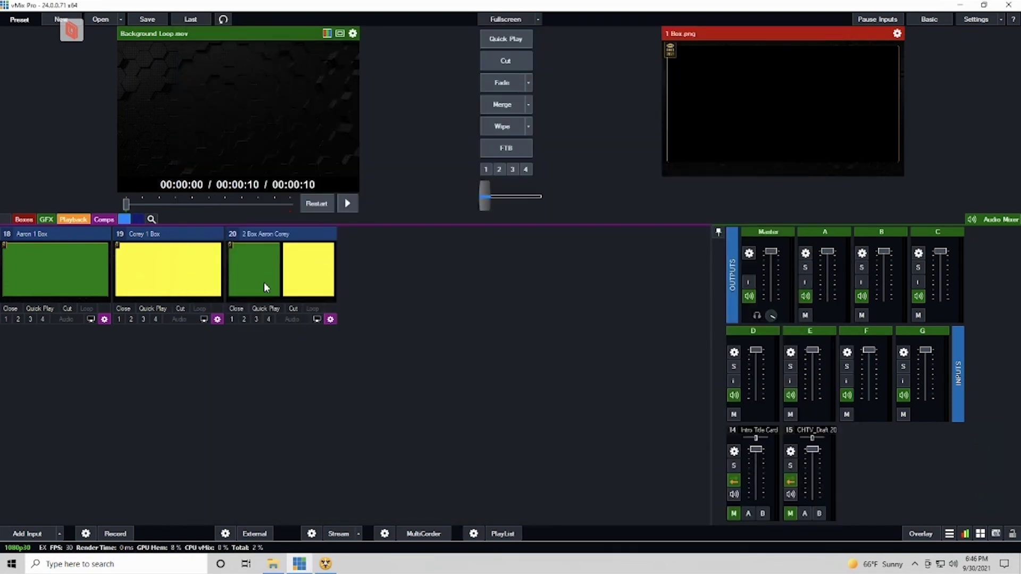
left_click(330, 319)
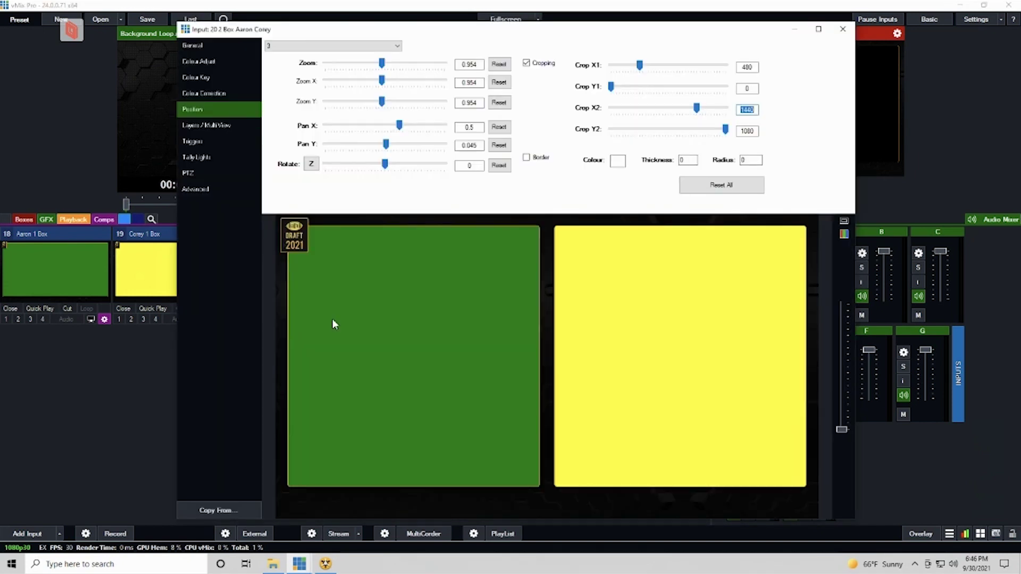
left_click(220, 48)
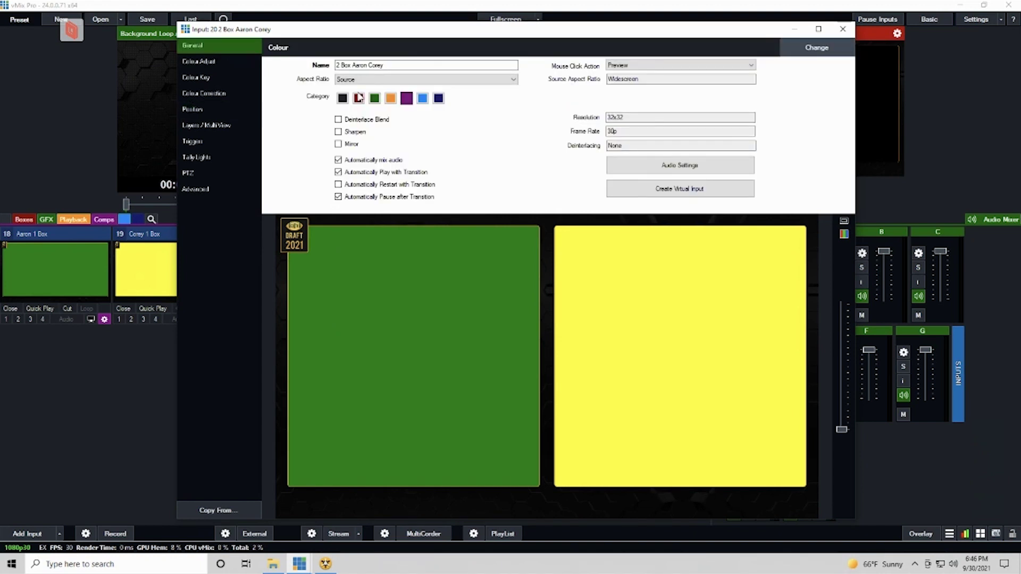
left_click(689, 194)
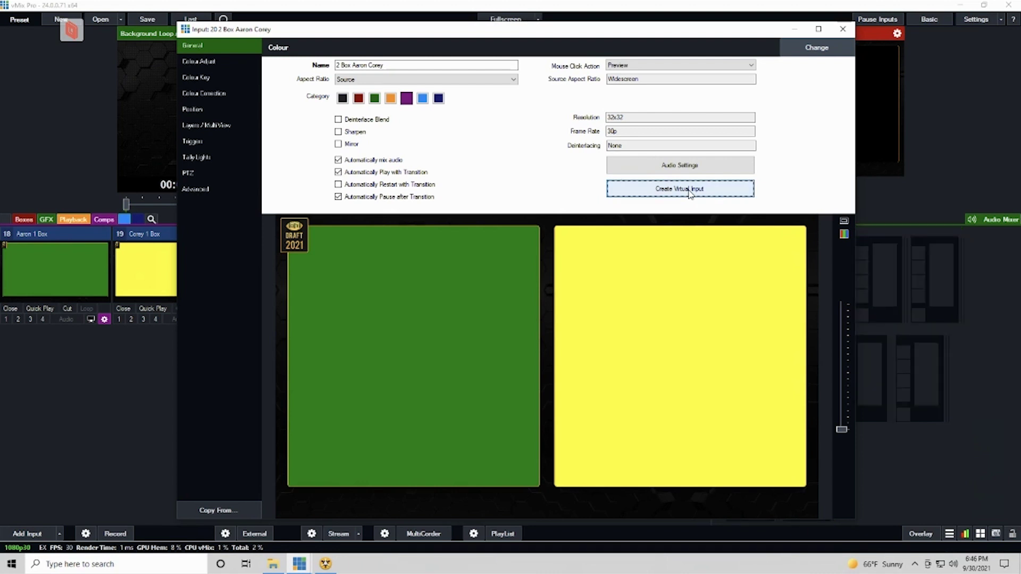
left_click(844, 30)
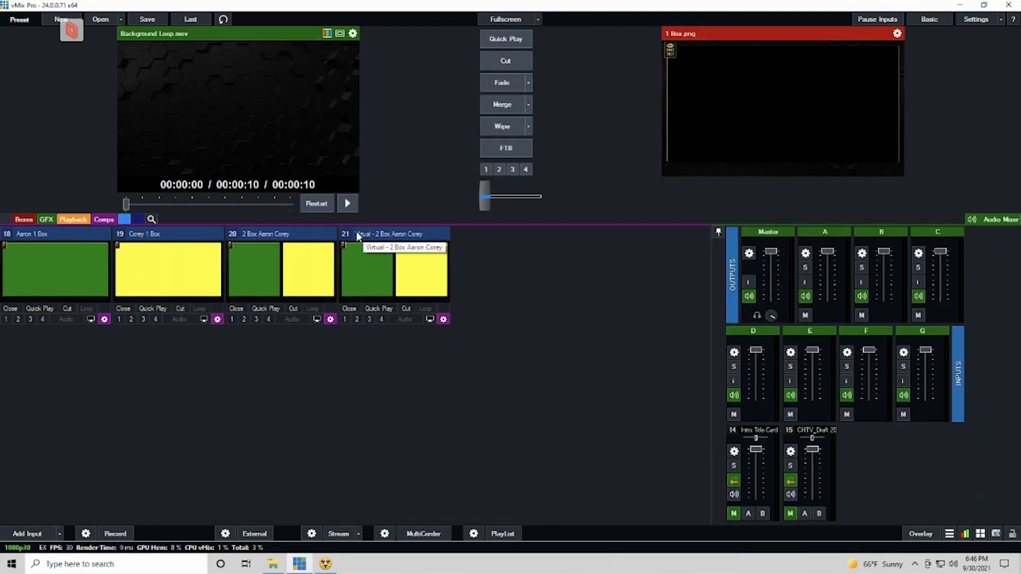
Rename input 21 to '2 Box Aaron Talent 1' and put Talent 1 on layer 3.
left_click(443, 319)
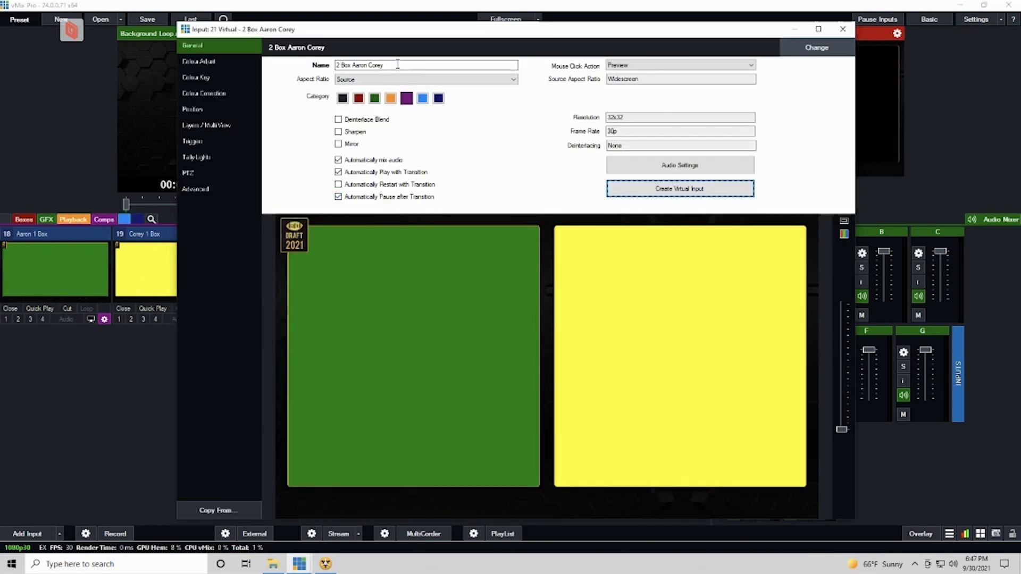
left_click_drag(392, 64, 362, 65)
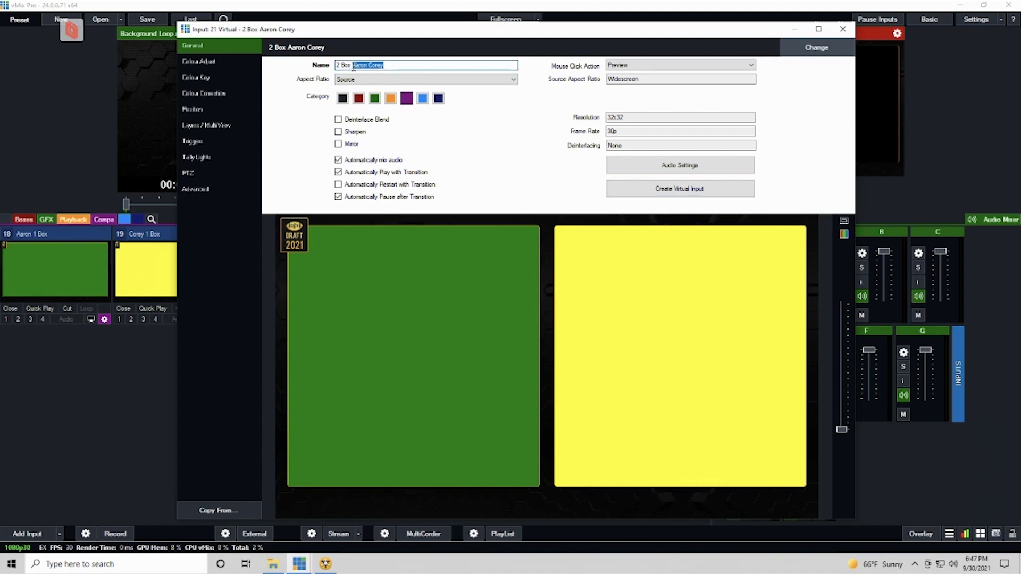
type("Aaron Talent 1")
left_click(205, 126)
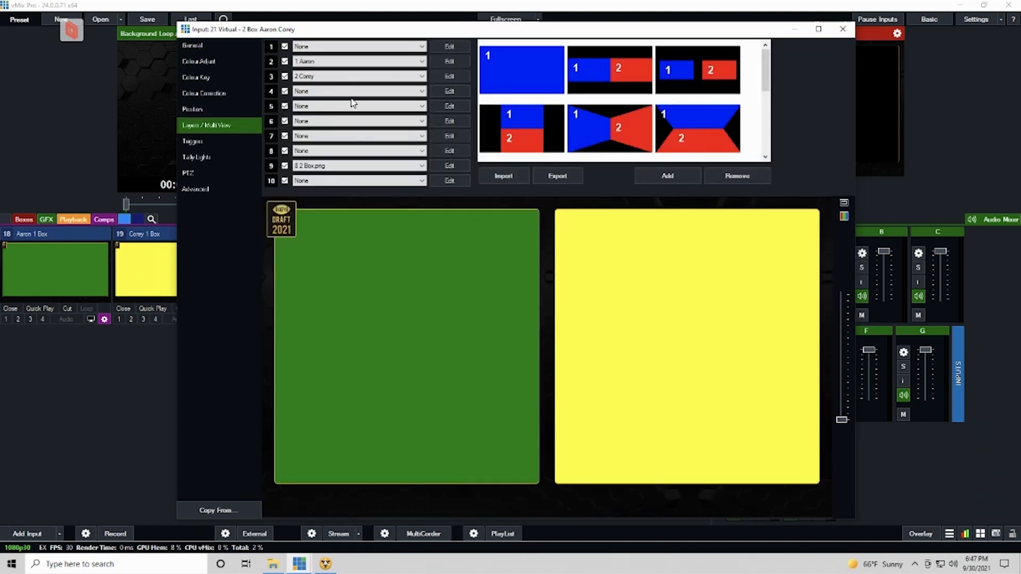
left_click(321, 79)
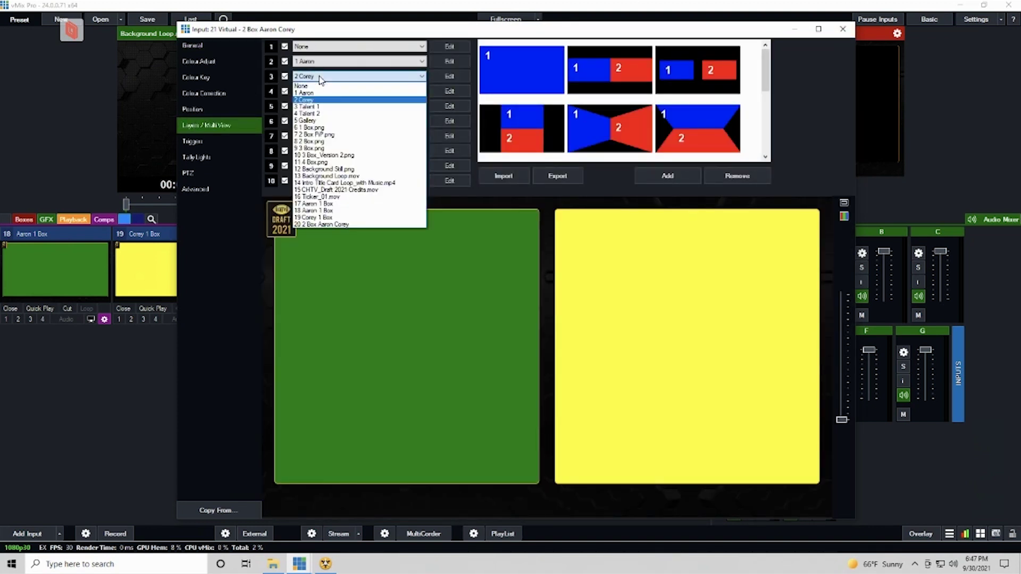
left_click(319, 107)
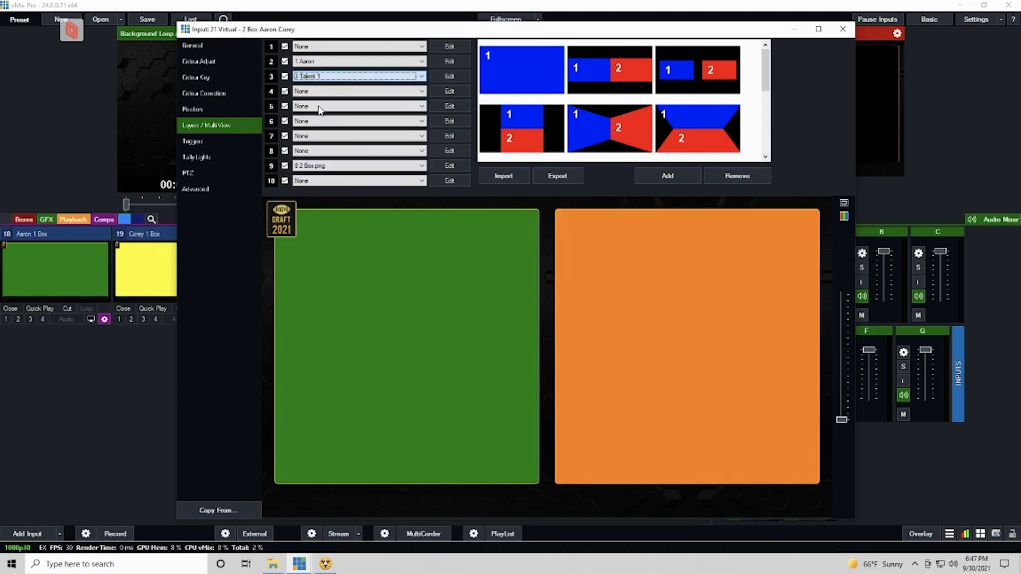
left_click(842, 30)
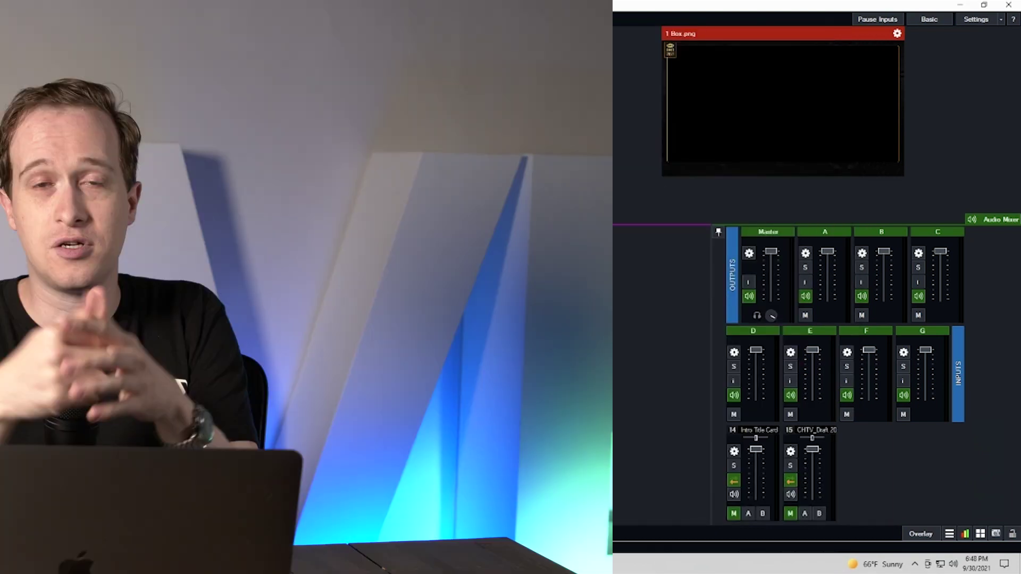